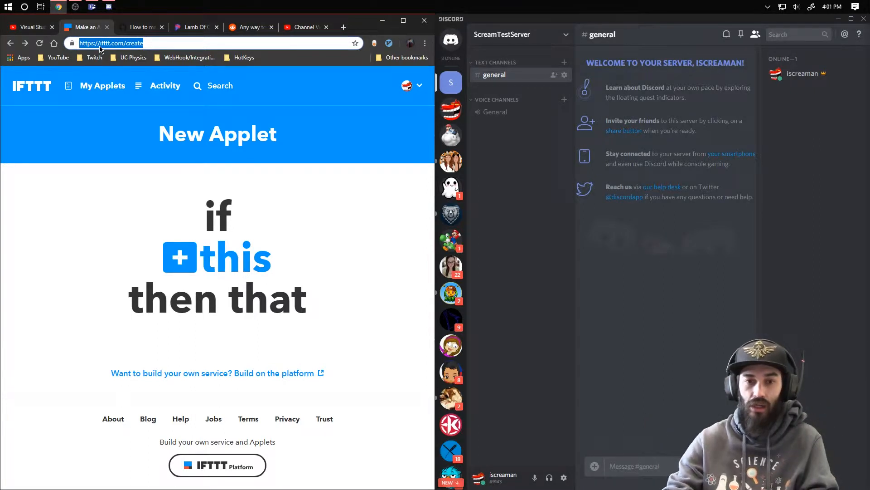
left_click(388, 274)
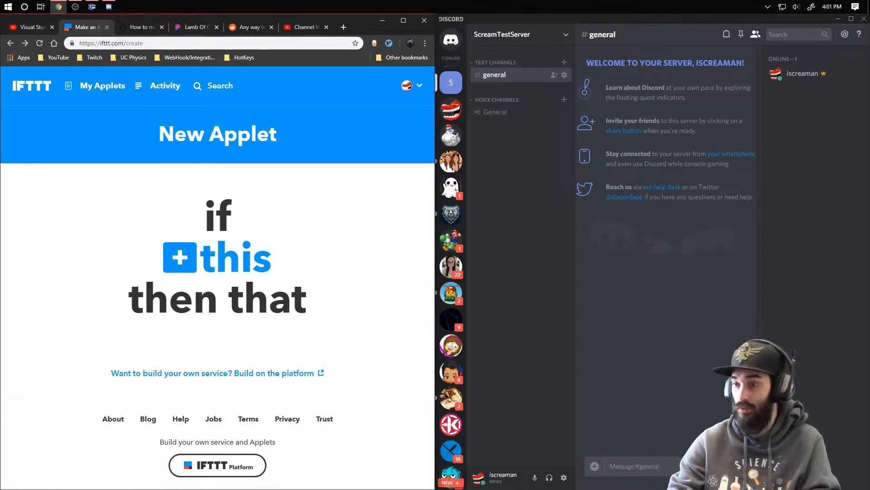
key("alt+Tab")
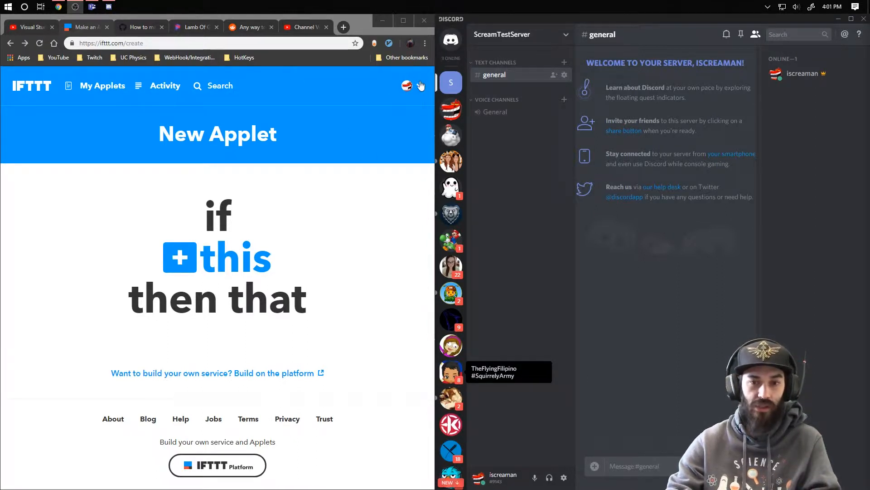
left_click(407, 86)
left_click(382, 105)
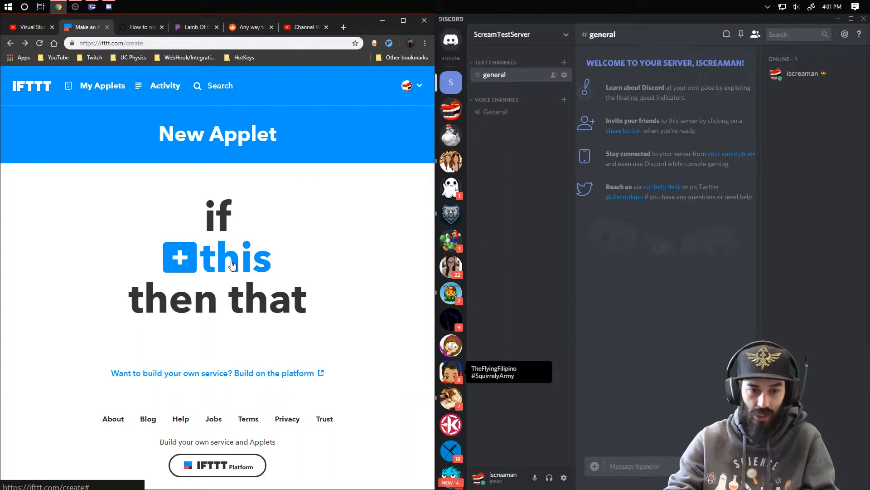
- Start the applet's "this" condition and choose YouTube as the trigger service by searching for "youtube"
left_click(181, 260)
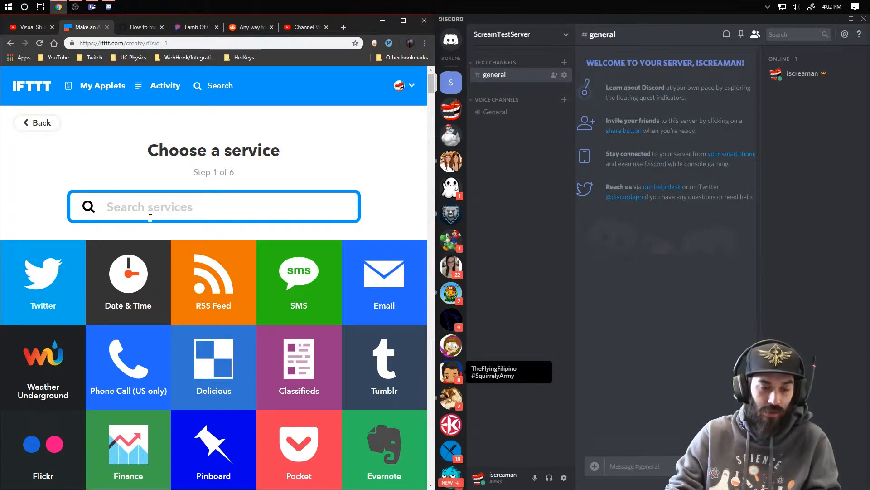
type("youtube")
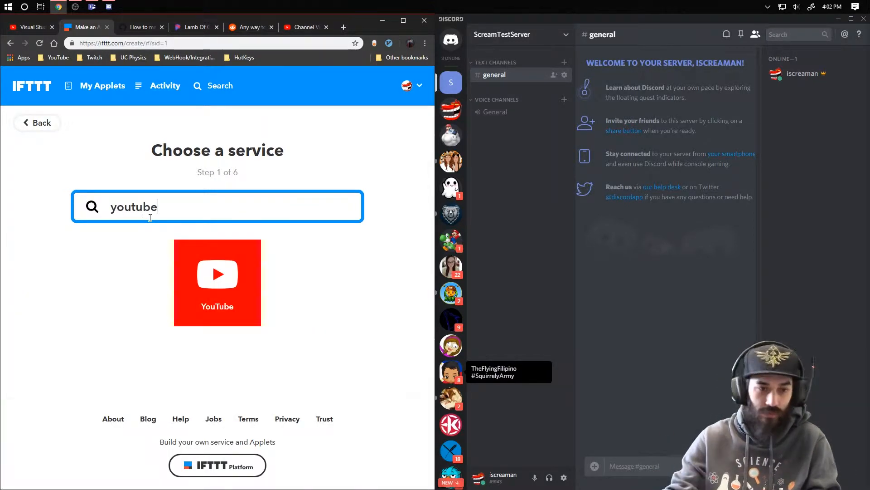
left_click(220, 283)
- Review the YouTube triggers and choose "New public video uploaded by you"
scroll(380, 292, "down", 1)
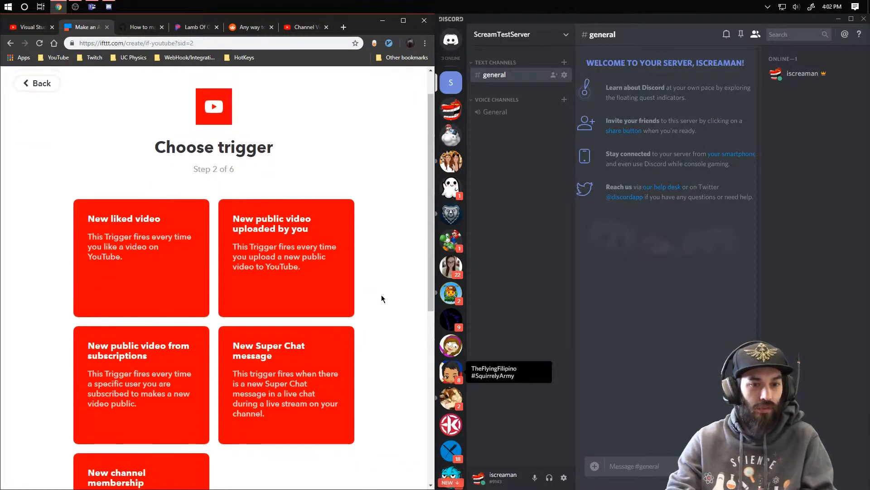
scroll(361, 422, "down", 2)
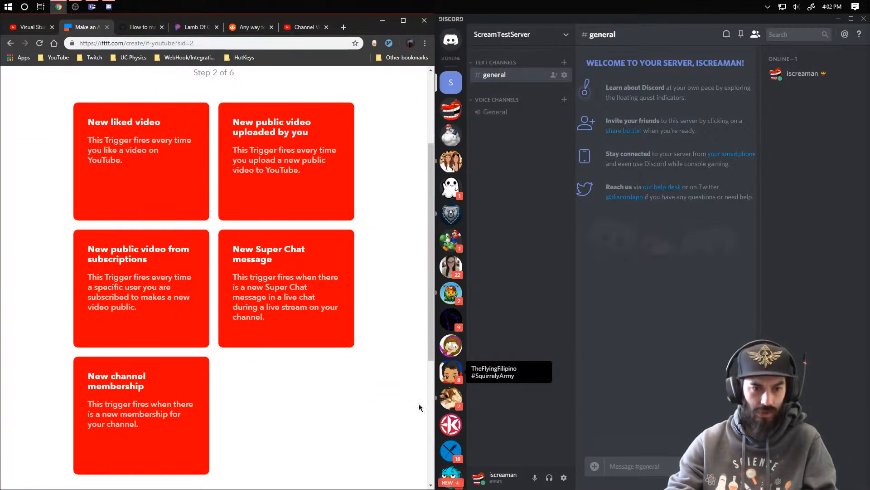
scroll(342, 382, "down", 2)
scroll(342, 382, "up", 4)
scroll(352, 320, "down", 2)
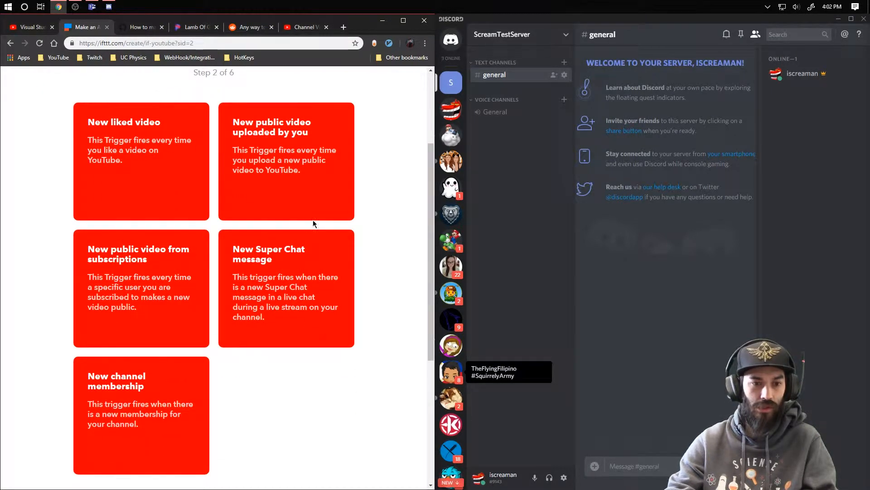
scroll(150, 281, "up", 1)
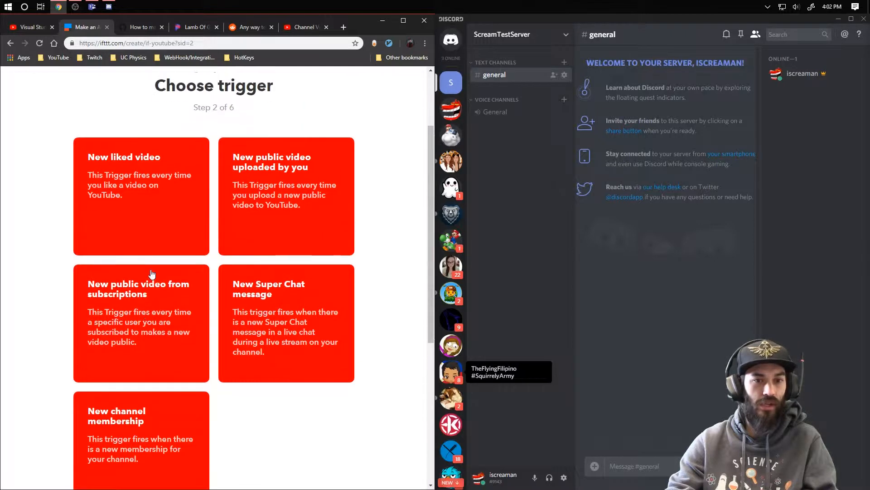
left_click(288, 208)
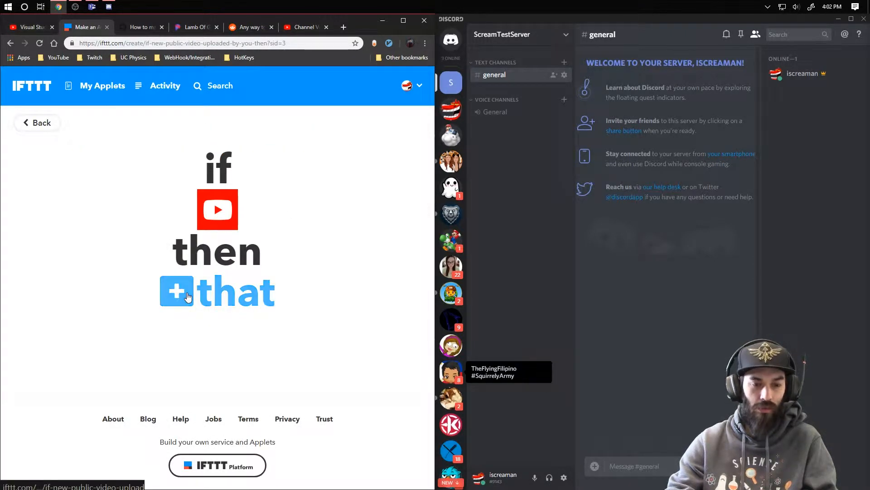
- For the applet's "that" part, search for "web" and choose the Webhooks service with its "Make a web request" action
left_click(188, 297)
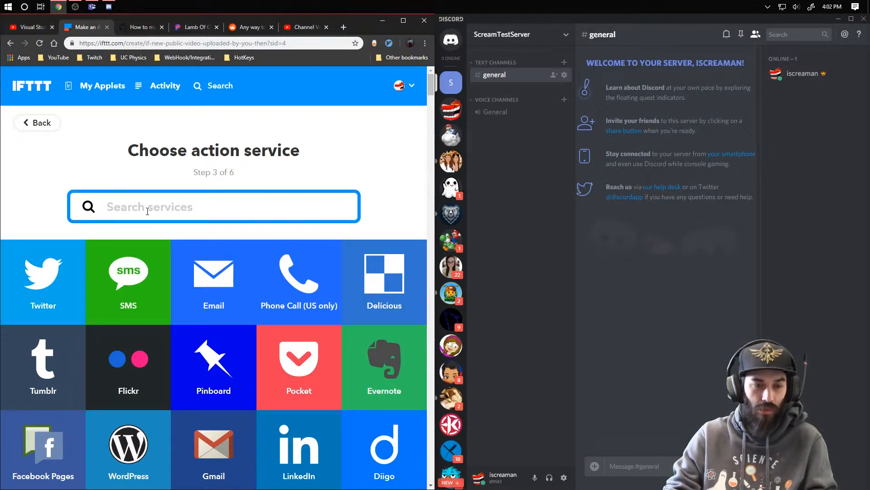
type("web")
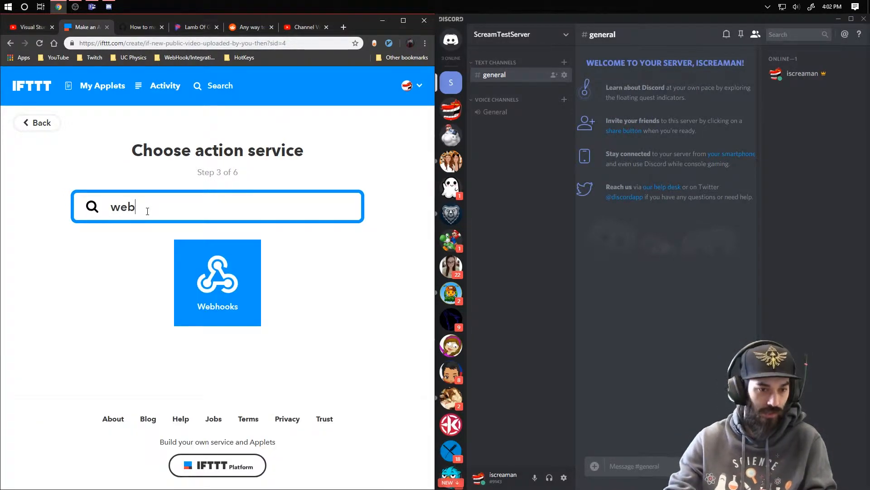
left_click(218, 279)
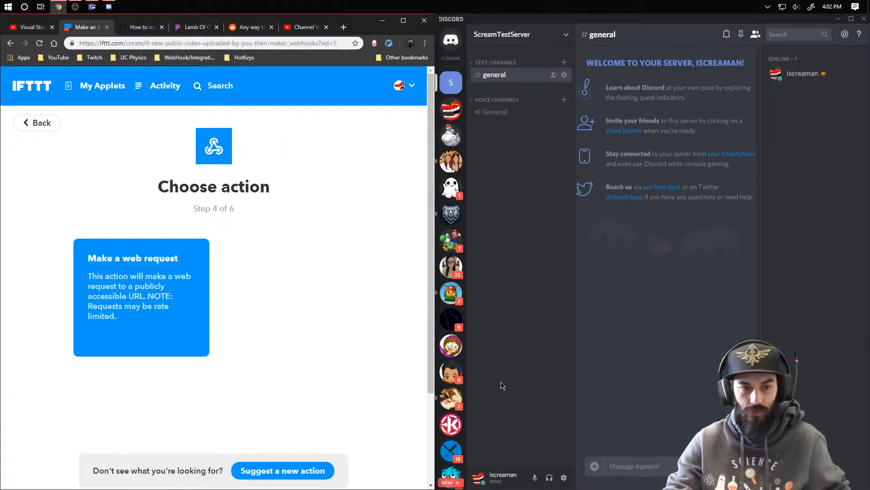
left_click(147, 311)
scroll(383, 333, "down", 1)
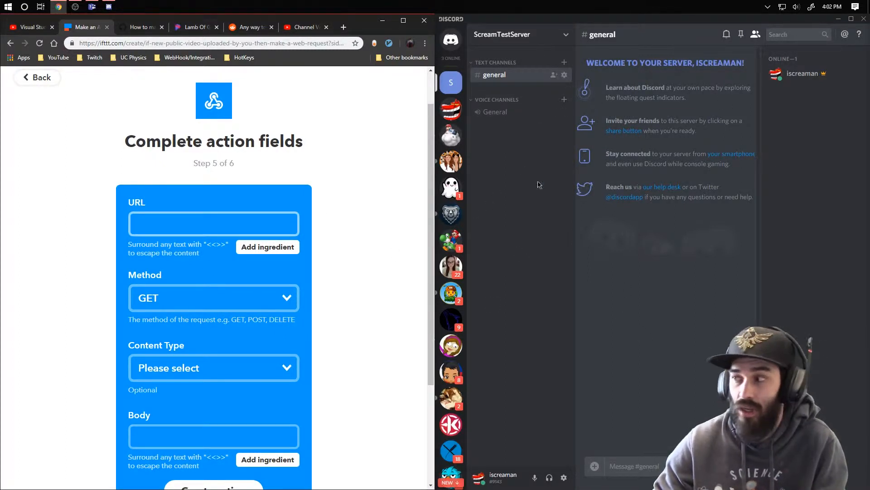
- Switch to Discord and create a new webhook in the ScreamTestServer server settings
left_click(566, 35)
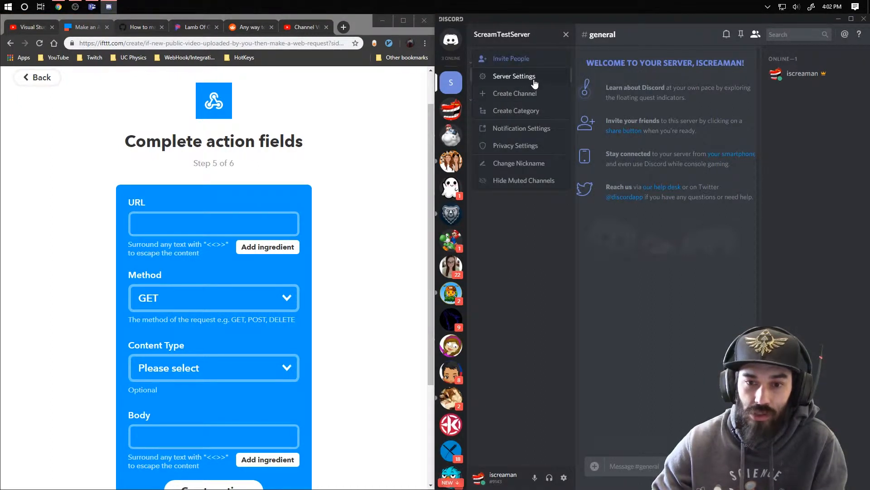
left_click(533, 80)
left_click(468, 163)
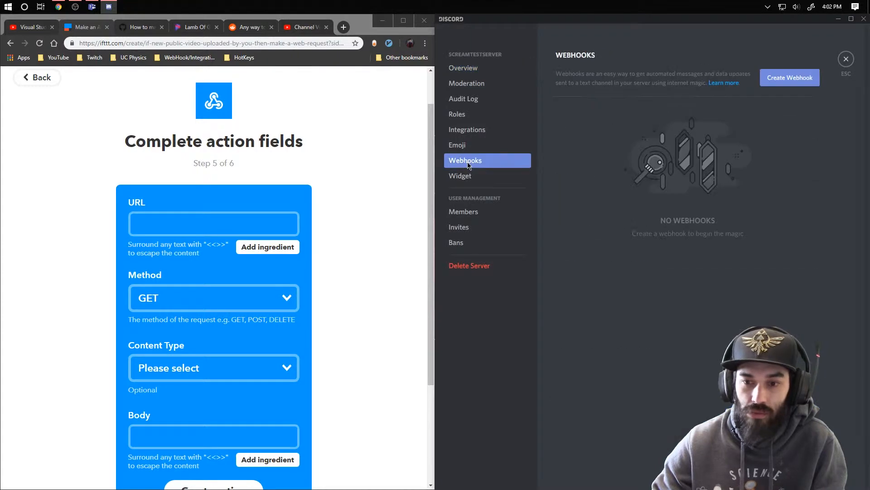
left_click(788, 78)
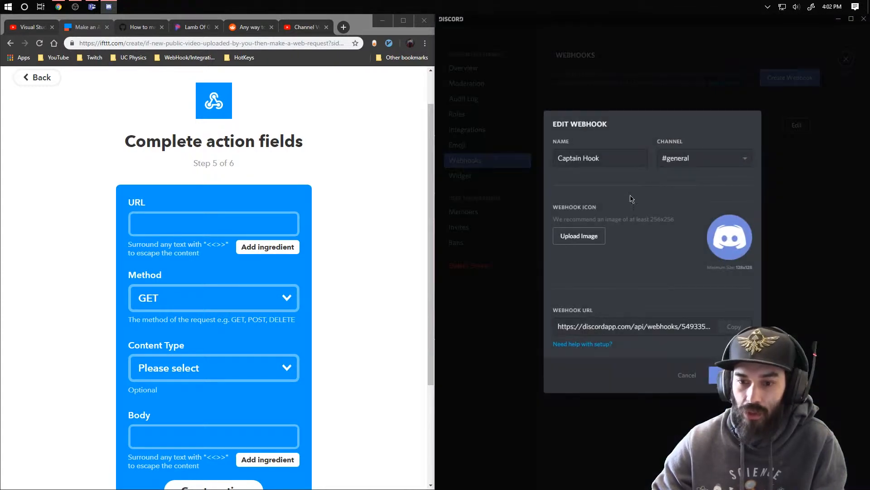
- Name the webhook "YouYube Video Posted" and keep #general as its channel
left_click_drag(621, 158, 507, 151)
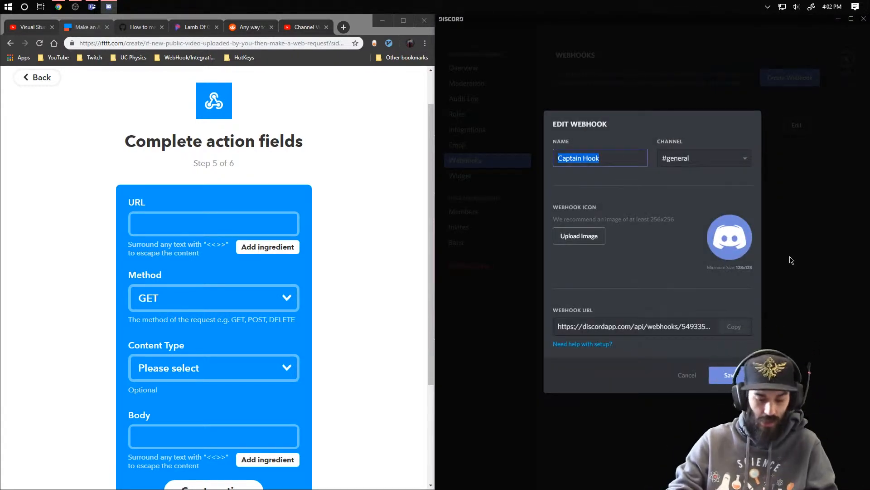
type("youtube")
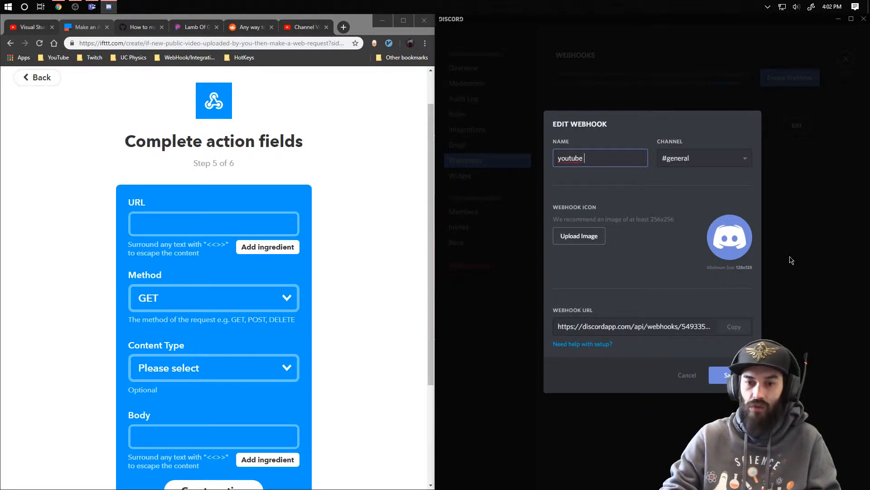
type(" Video Posted")
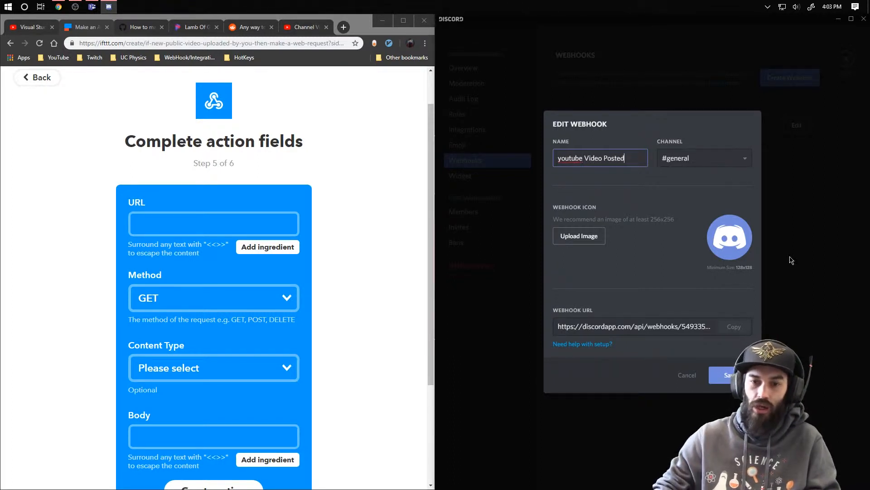
key("BackSpace")
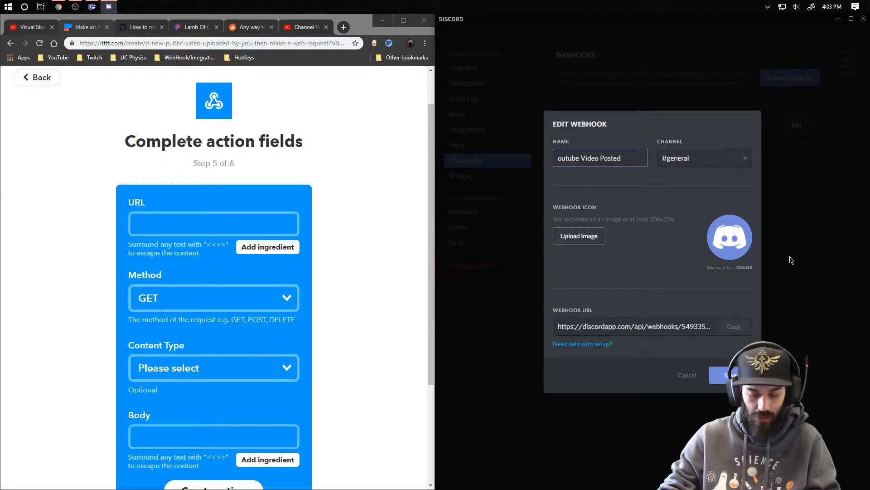
type("Y")
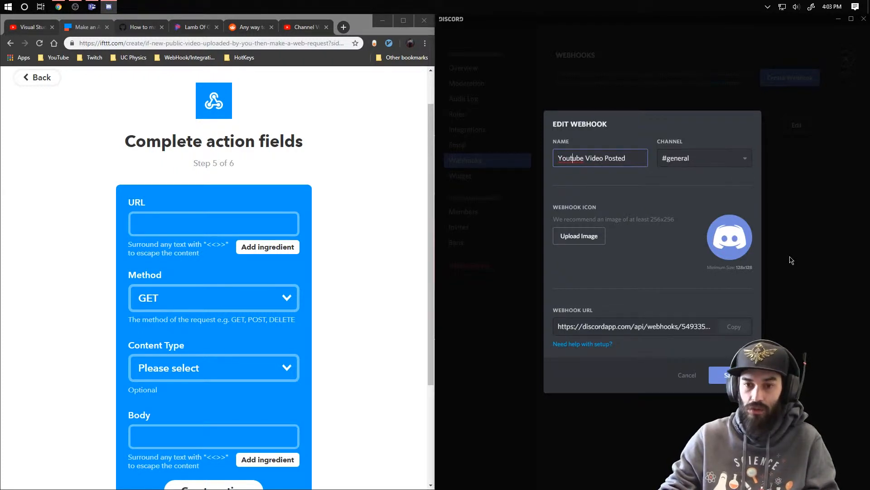
key("BackSpace")
type("T")
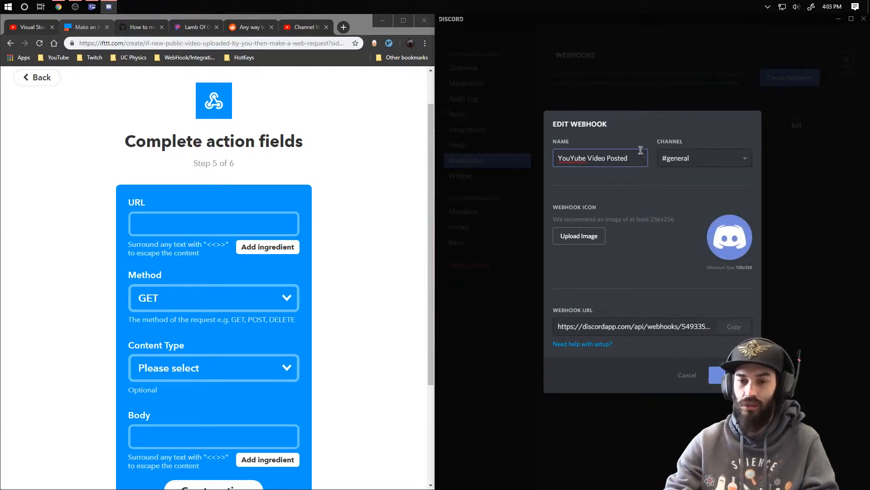
left_click(727, 166)
left_click(724, 162)
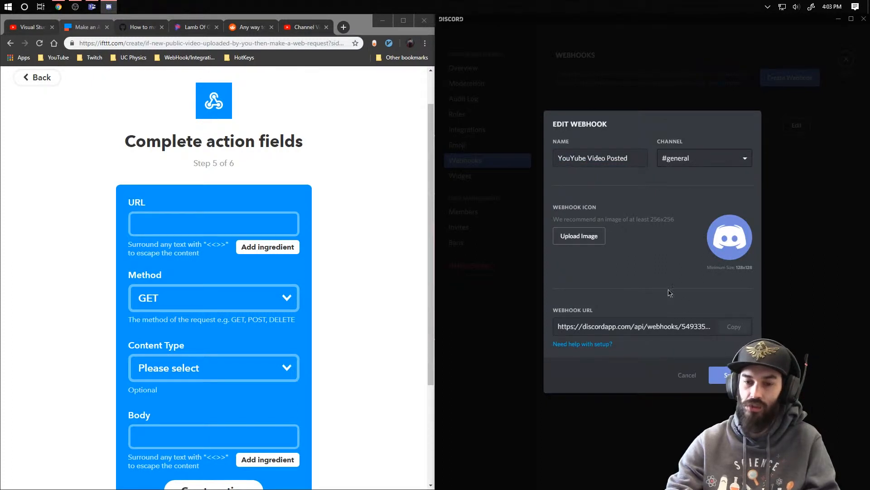
- Copy the Discord webhook URL and paste it into the URL field of the IFTTT web request
left_click(667, 326)
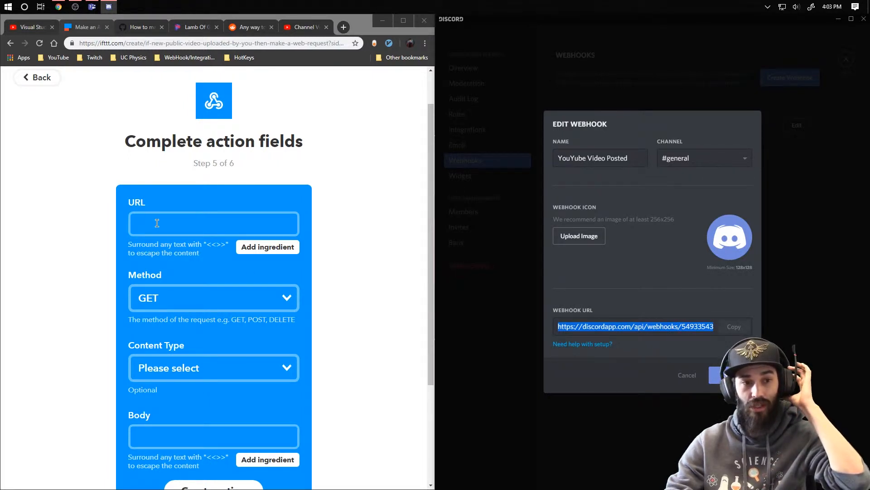
right_click(633, 327)
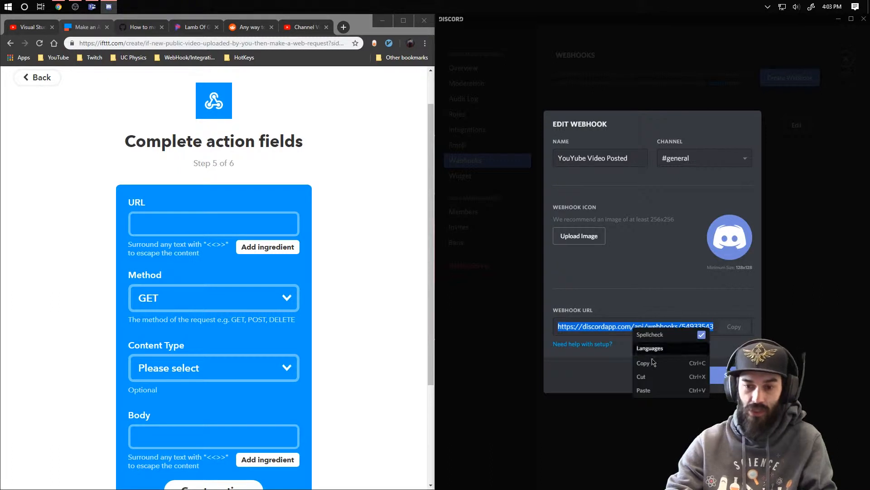
left_click(651, 370)
left_click(140, 222)
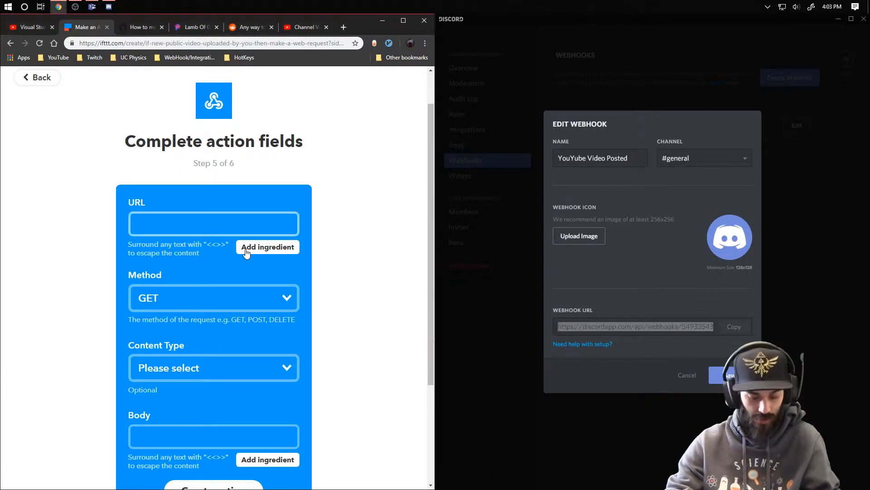
key("ctrl+v")
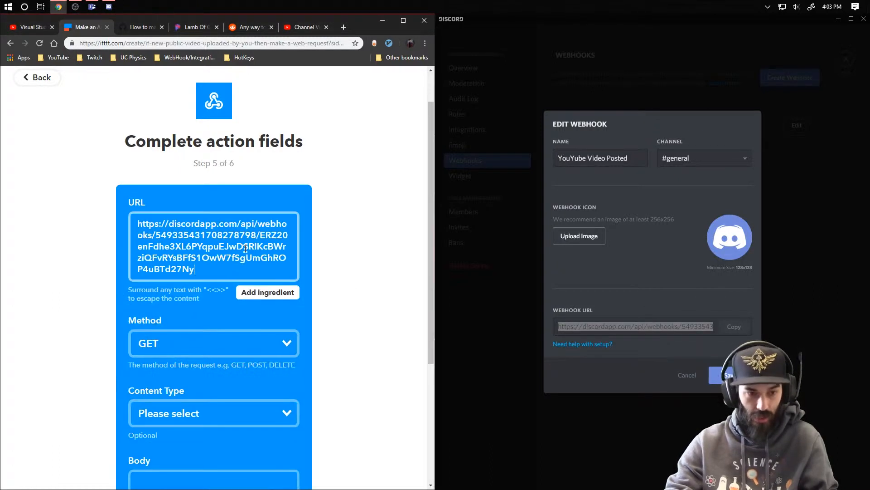
- Set the web request's method to POST and its content type to application/json
left_click(237, 346)
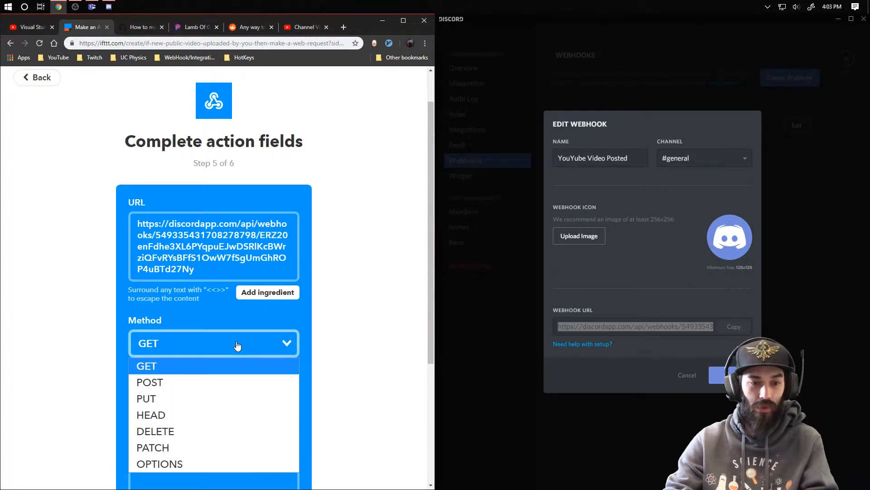
left_click(192, 385)
scroll(299, 306, "down", 3)
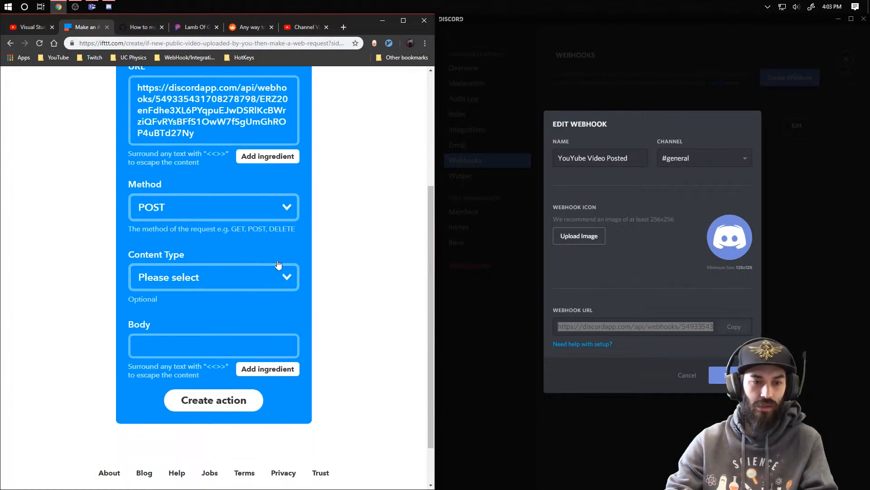
left_click(288, 207)
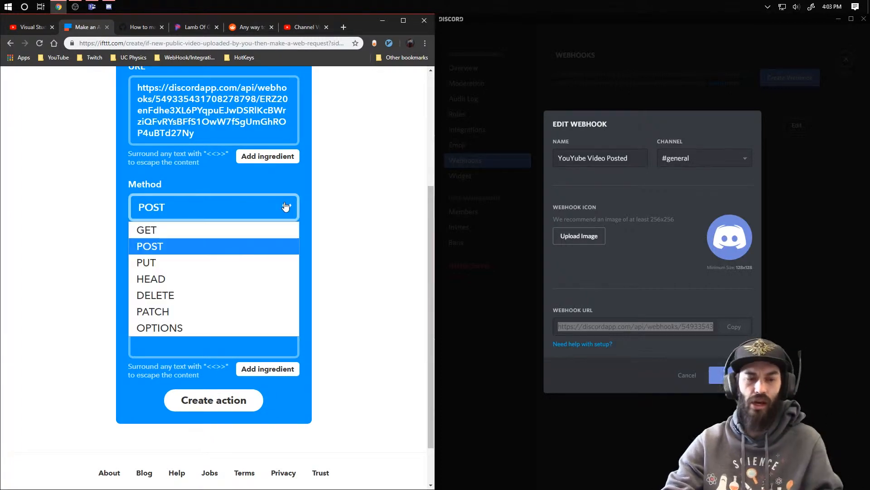
left_click(163, 251)
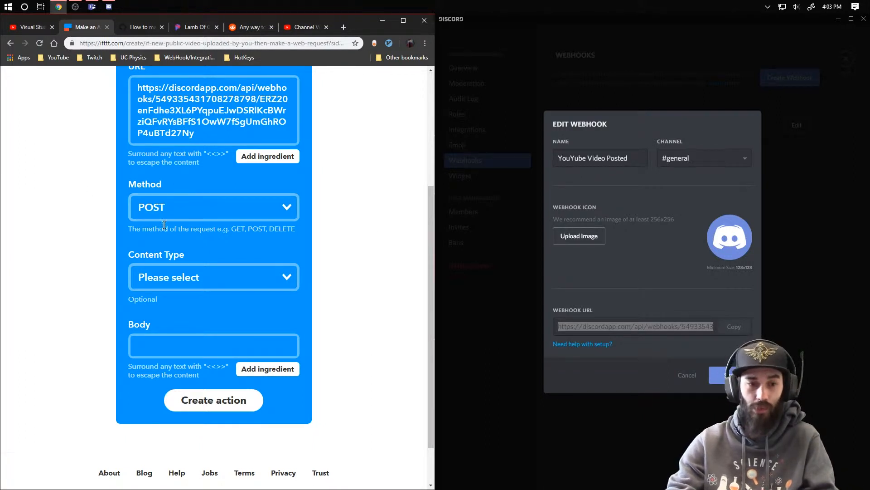
left_click(288, 276)
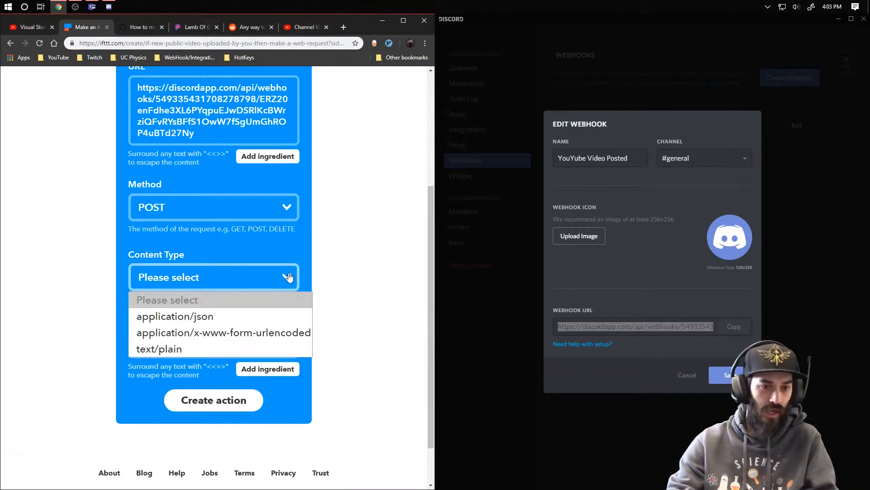
left_click(188, 322)
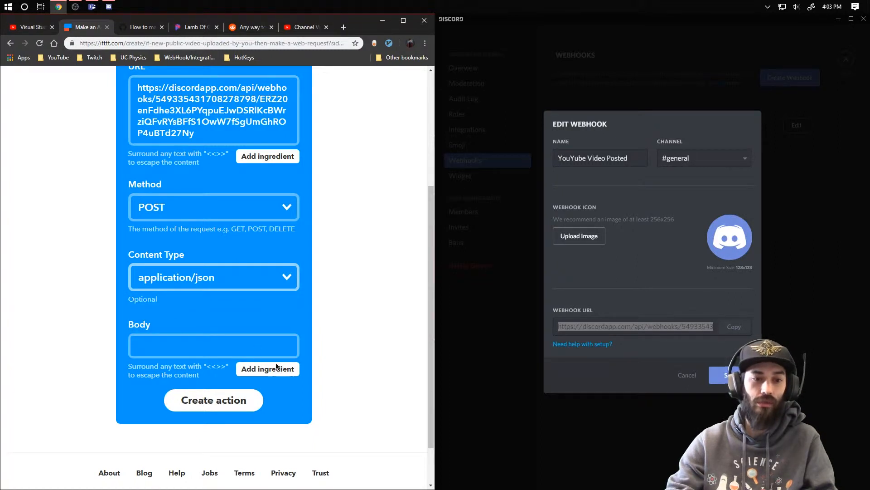
left_click(220, 347)
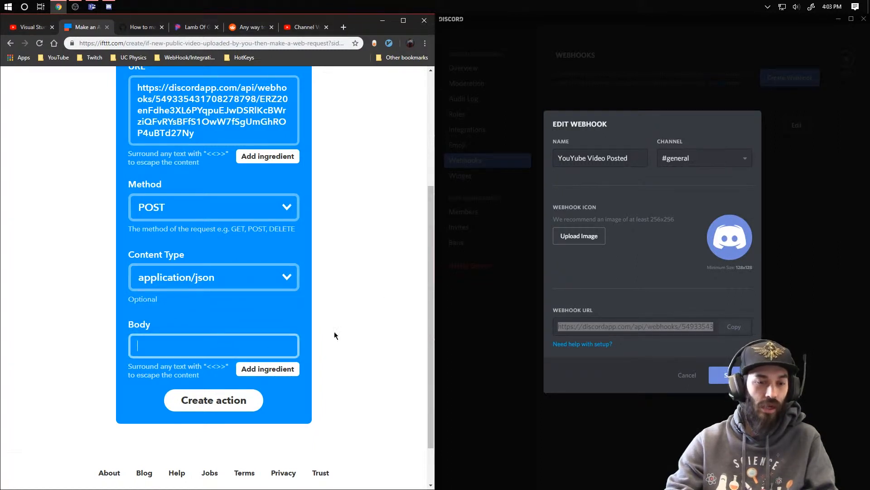
- Paste the JSON body with username "IFTTT YouTube Test", an avatar URL and content using AuthorName, Title, CreatedAt and Url into the web request
left_click(251, 33)
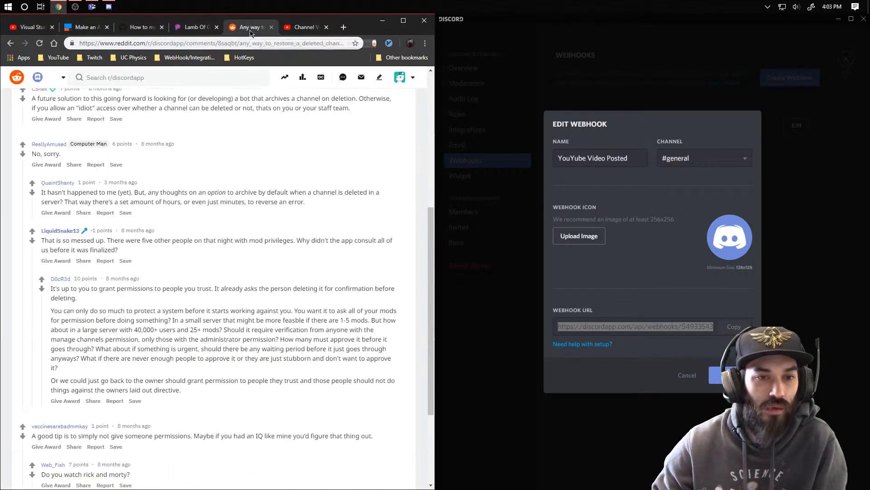
left_click(202, 27)
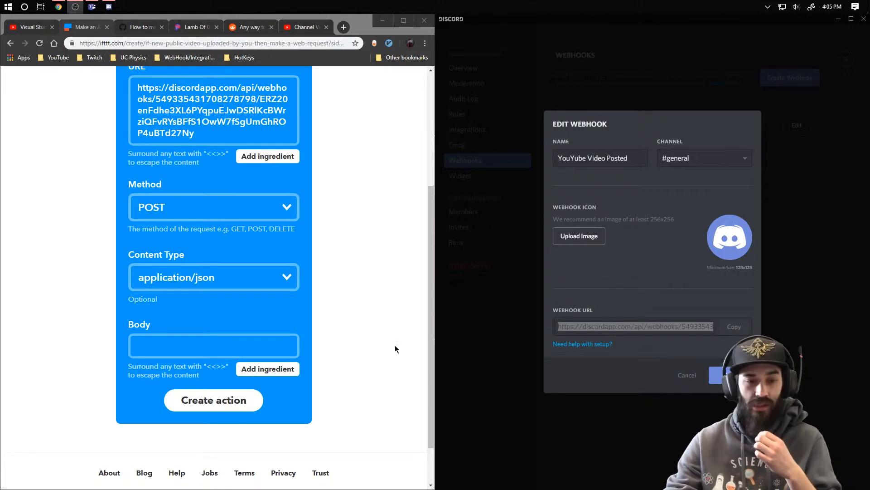
right_click(184, 354)
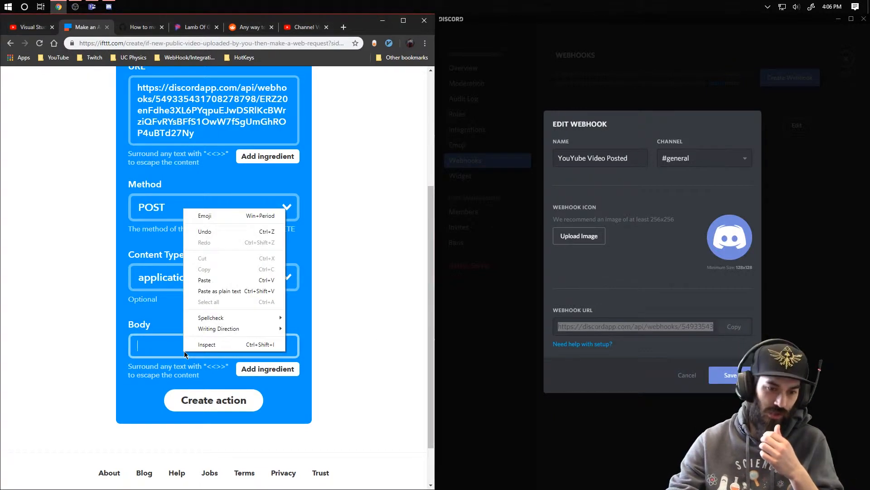
left_click(204, 280)
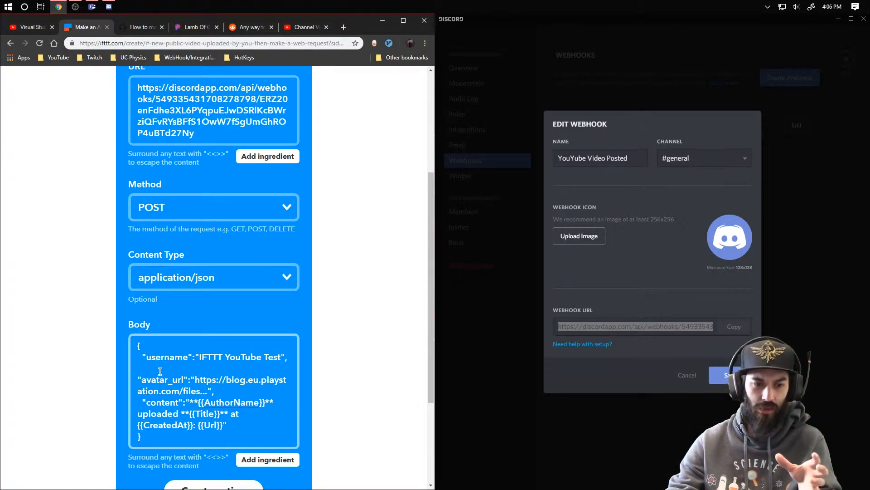
left_click(182, 362)
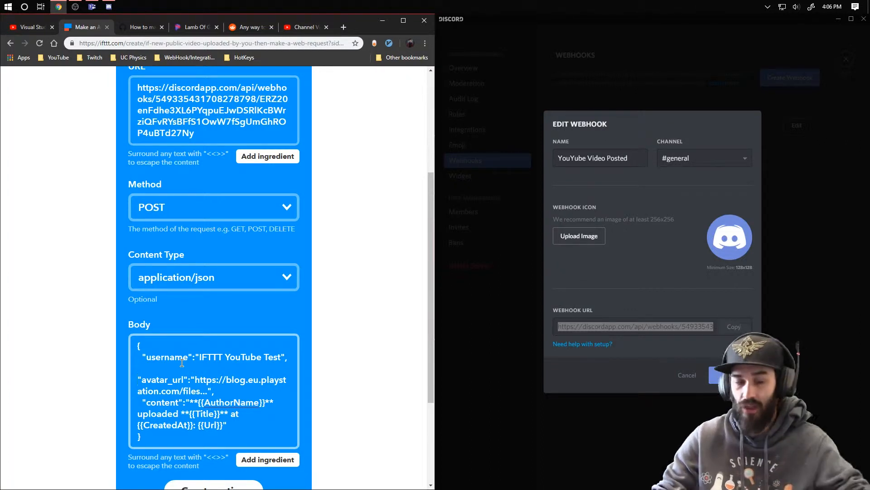
- Create the web request action from the completed fields
scroll(195, 426, "down", 1)
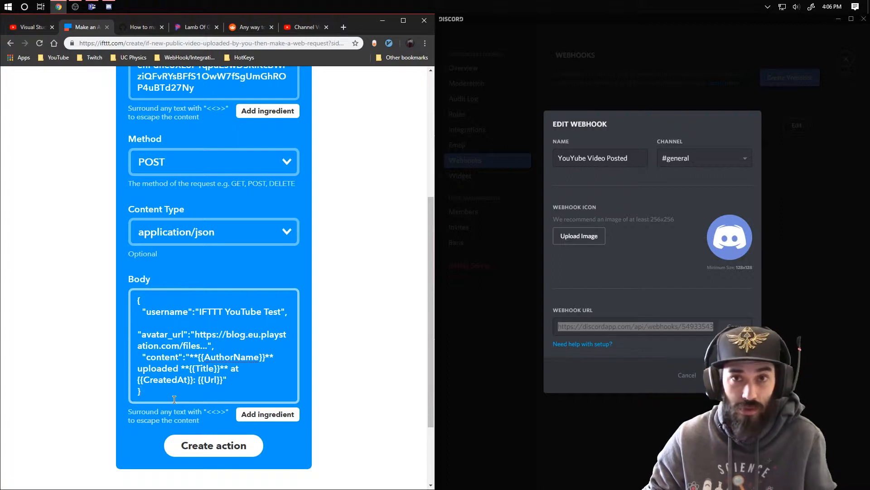
left_click(228, 449)
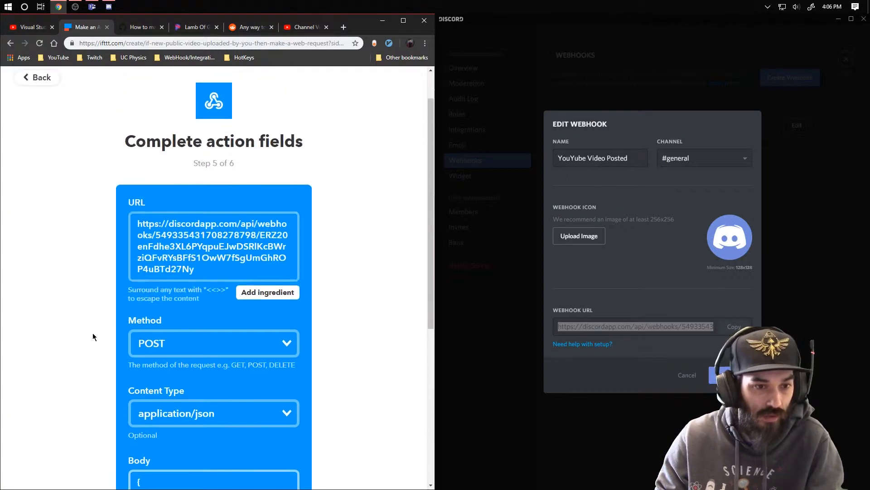
scroll(92, 333, "down", 2)
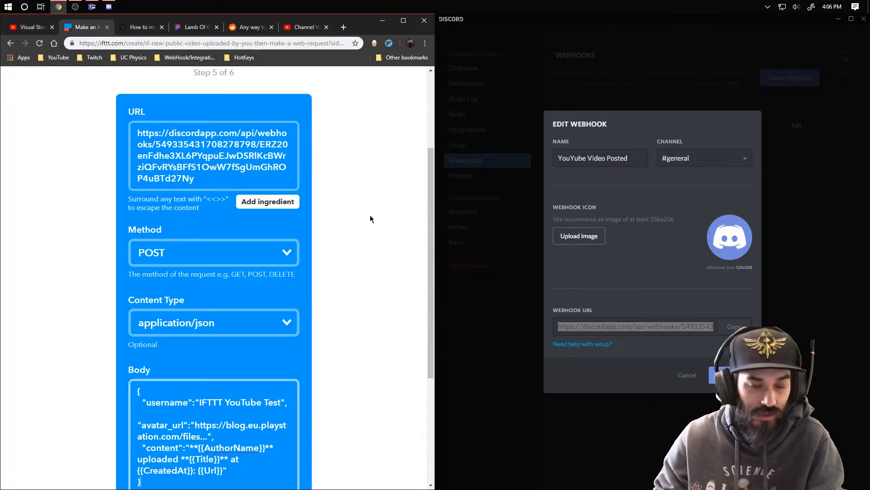
scroll(272, 213, "down", 1)
scroll(181, 272, "down", 1)
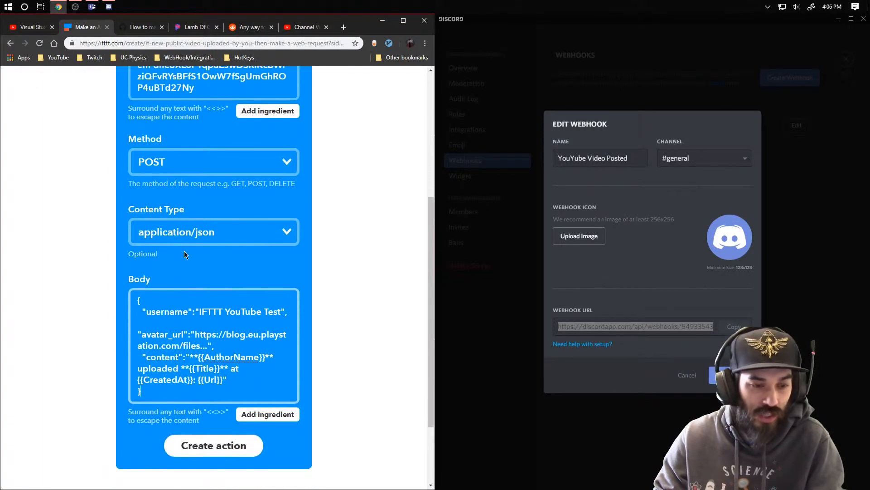
scroll(184, 253, "down", 1)
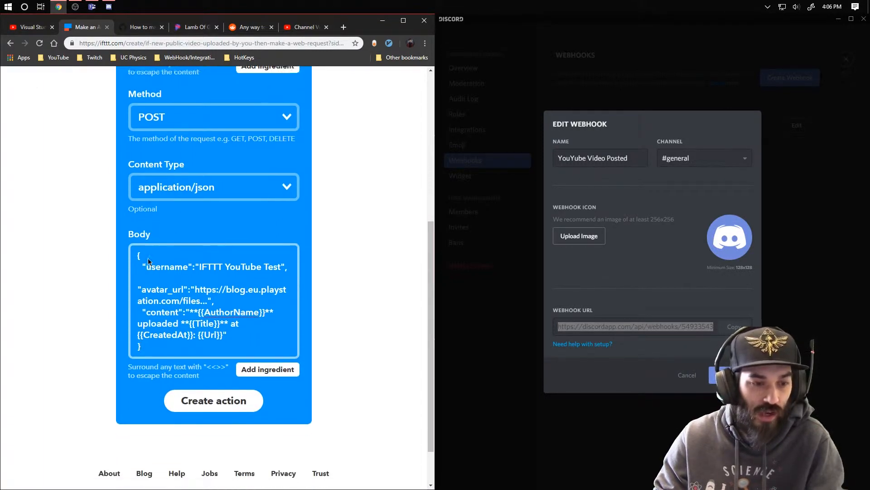
left_click(141, 347)
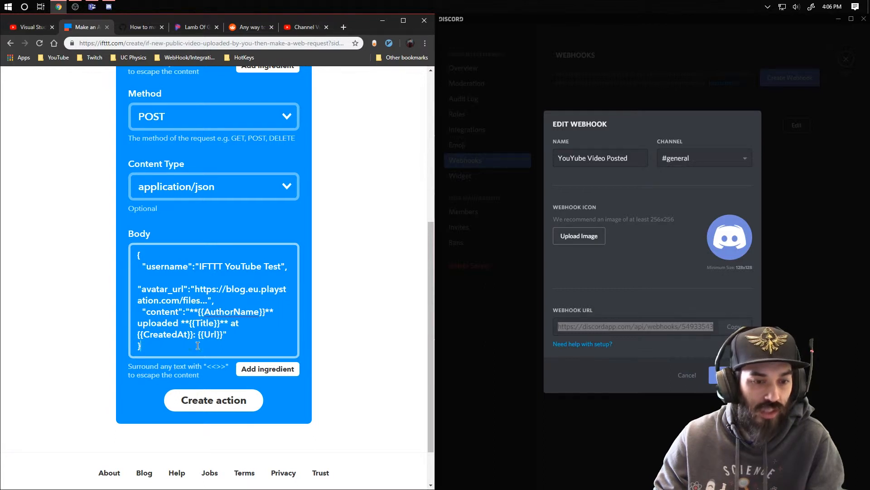
left_click(216, 405)
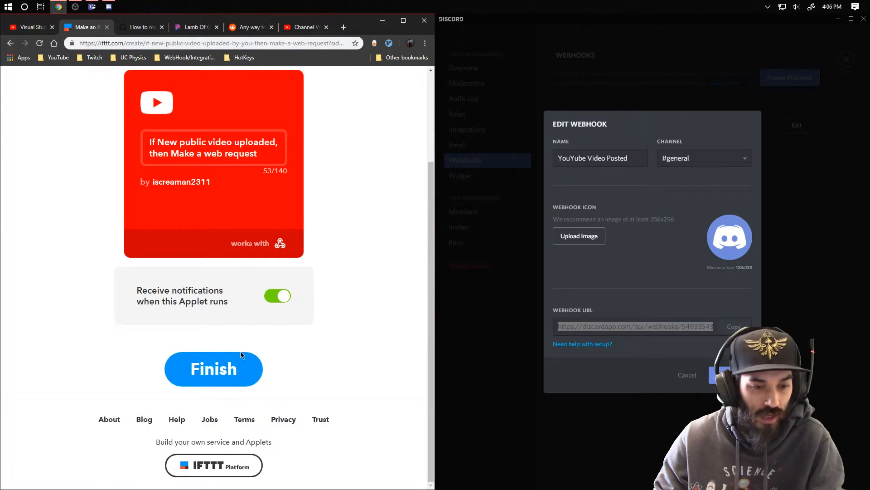
- Turn off notifications for when the applet runs and finish creating the applet
scroll(341, 336, "up", 1)
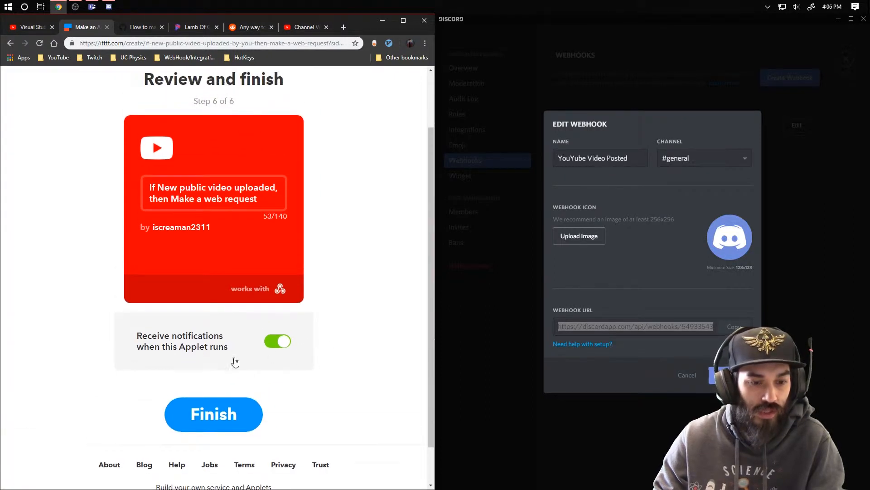
left_click(281, 340)
scroll(341, 352, "down", 1)
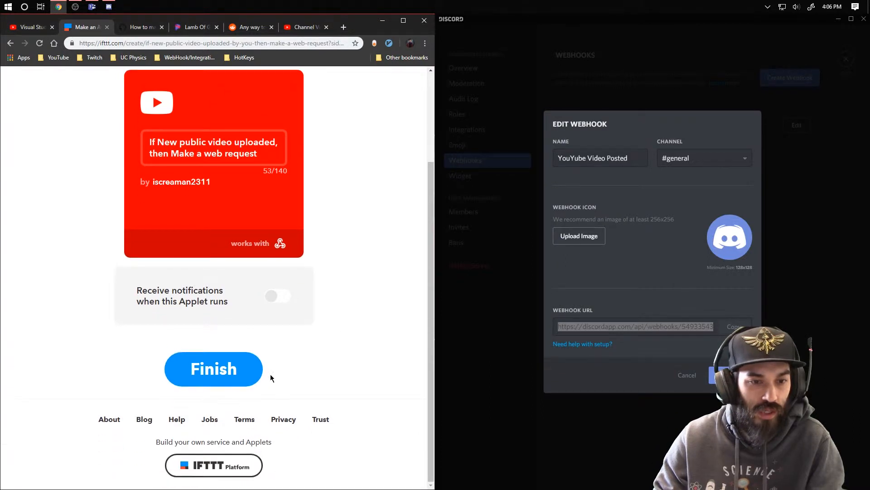
left_click(199, 371)
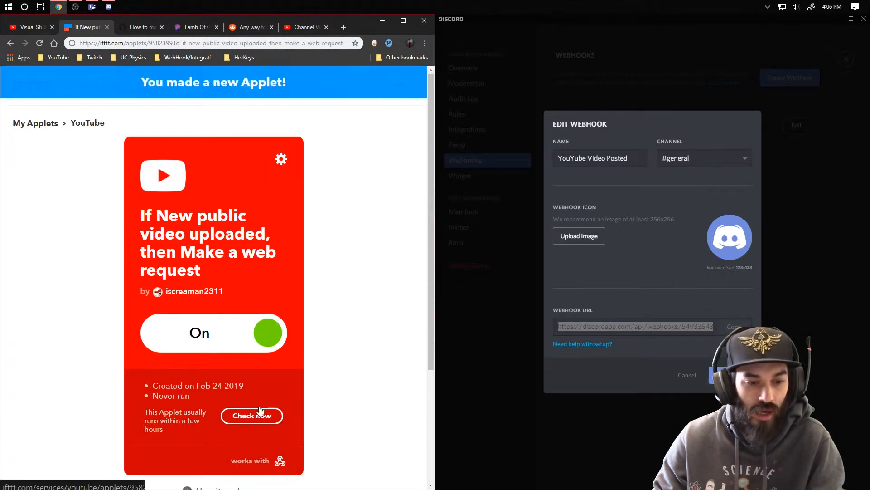
- Save the webhook in Discord and leave the server settings
left_click(698, 374)
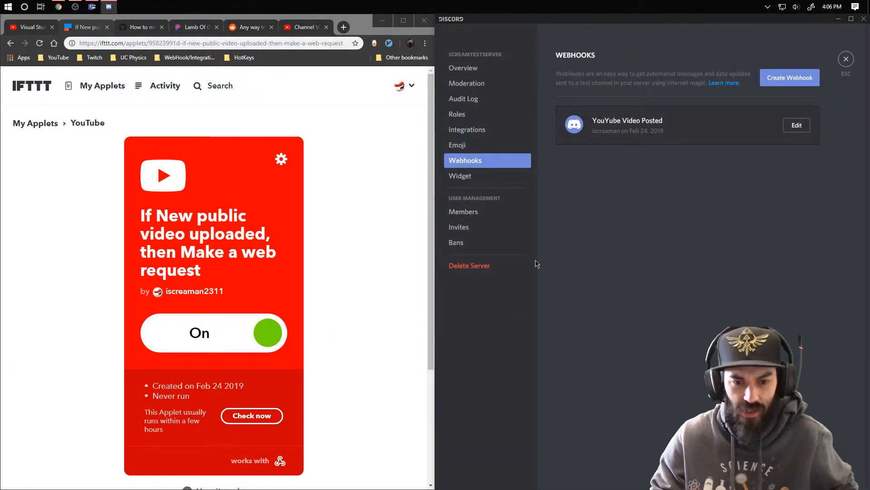
key("Escape")
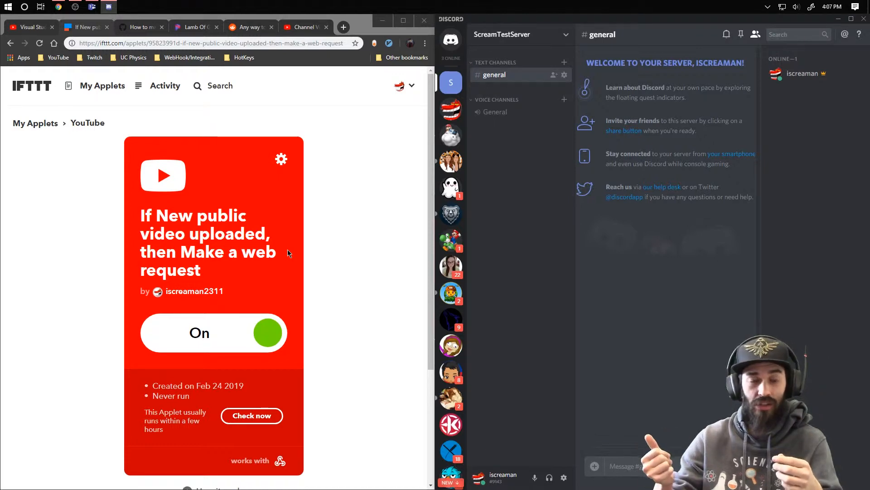
- Switch to YouTube Studio and change the scheduled "Scream Salt Is Real" video's visibility to Public
left_click(308, 27)
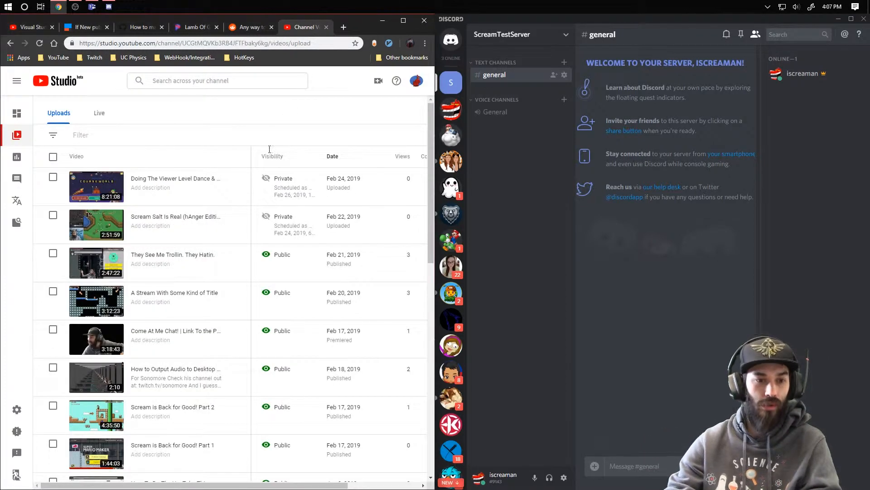
left_click(303, 219)
left_click(278, 221)
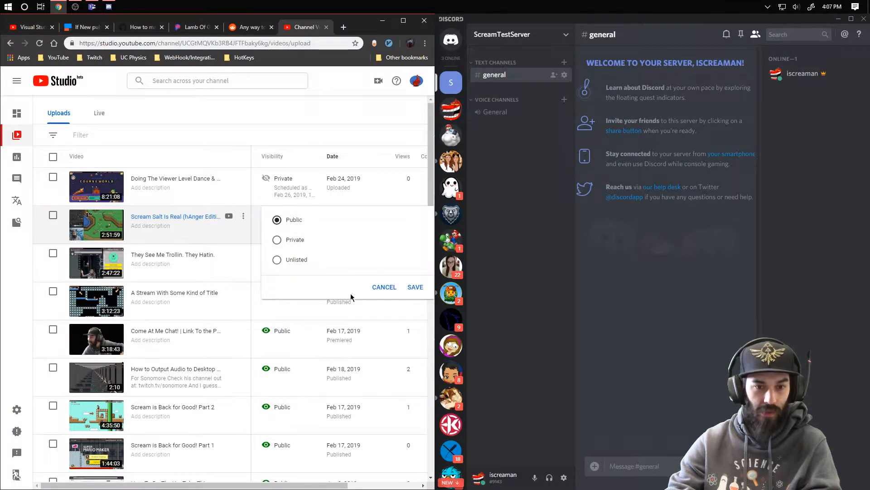
left_click(420, 288)
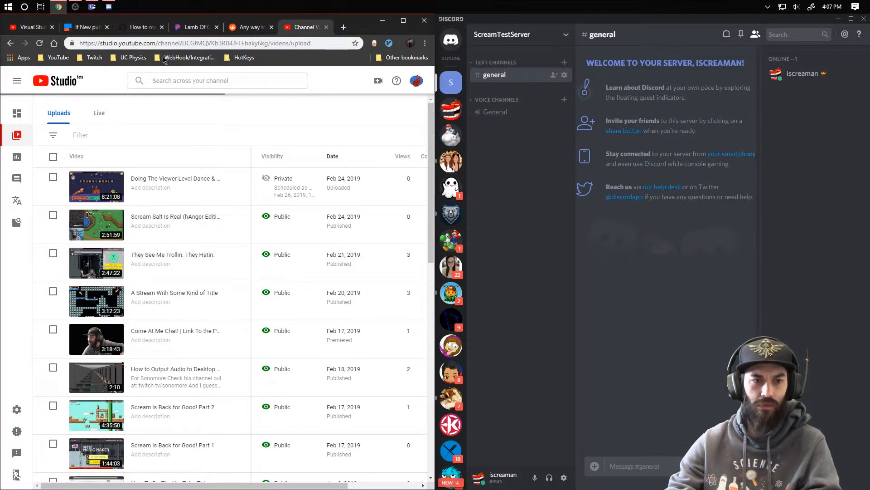
- Return to the IFTTT applet and run its check immediately to test the post in Discord's #general channel
left_click(88, 30)
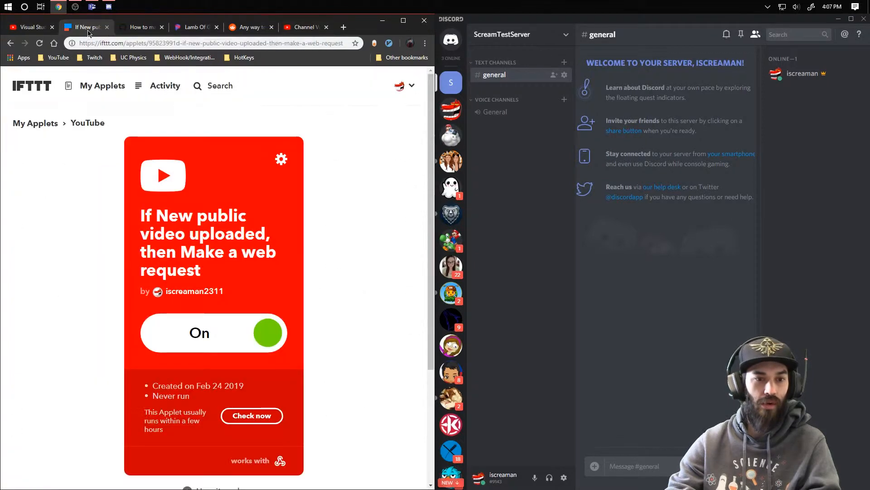
left_click(246, 419)
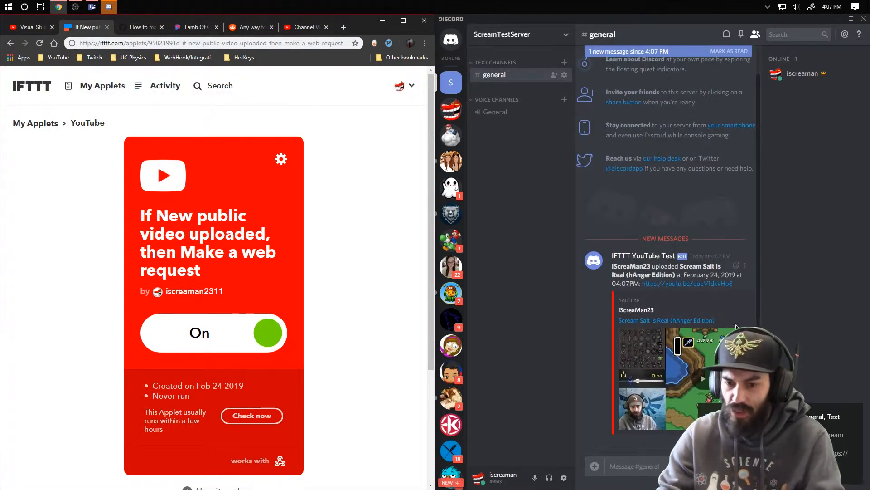
left_click_drag(585, 20, 549, 23)
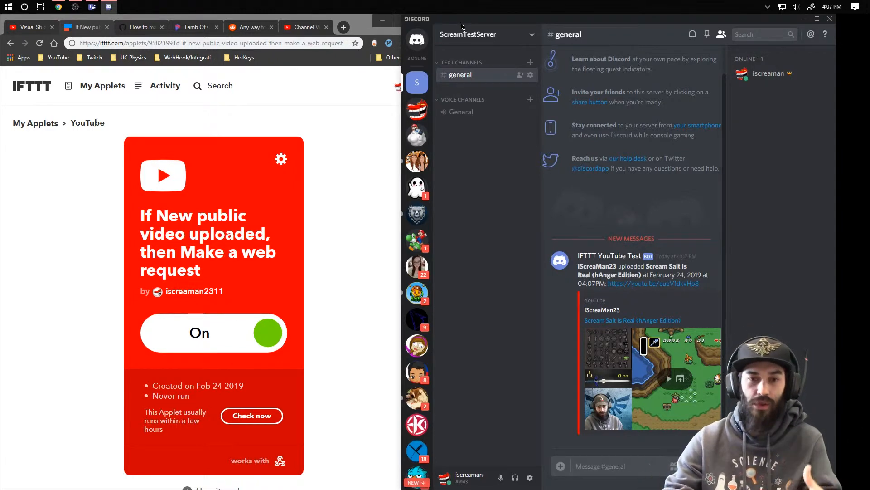
- Start a new IFTTT applet with the Twitch trigger "New stream started by you"
left_click(77, 179)
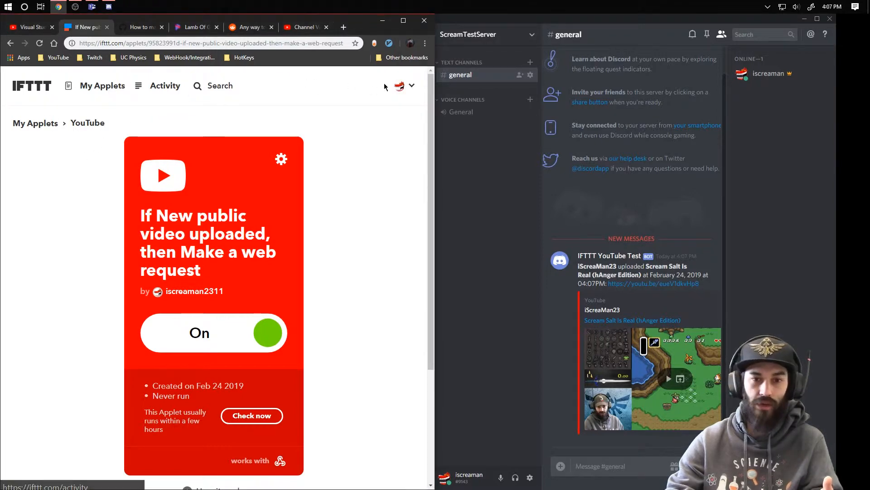
left_click(401, 89)
left_click(376, 104)
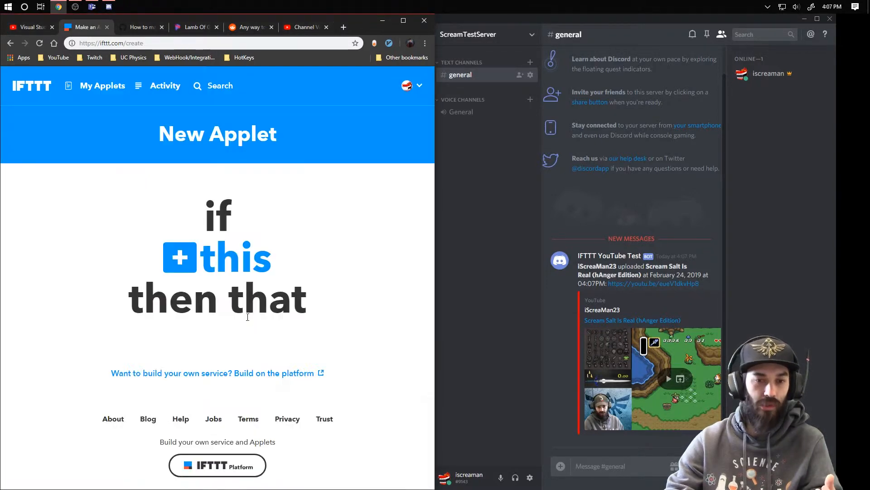
left_click(190, 254)
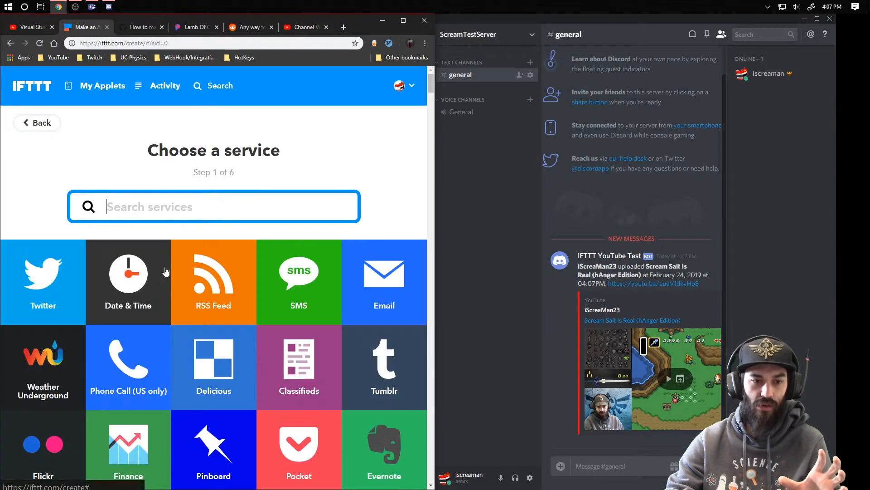
type("twit")
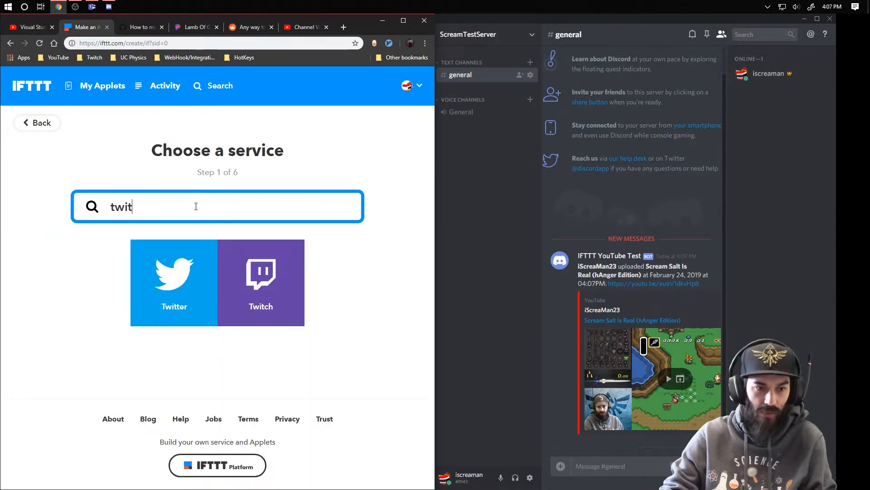
left_click(248, 289)
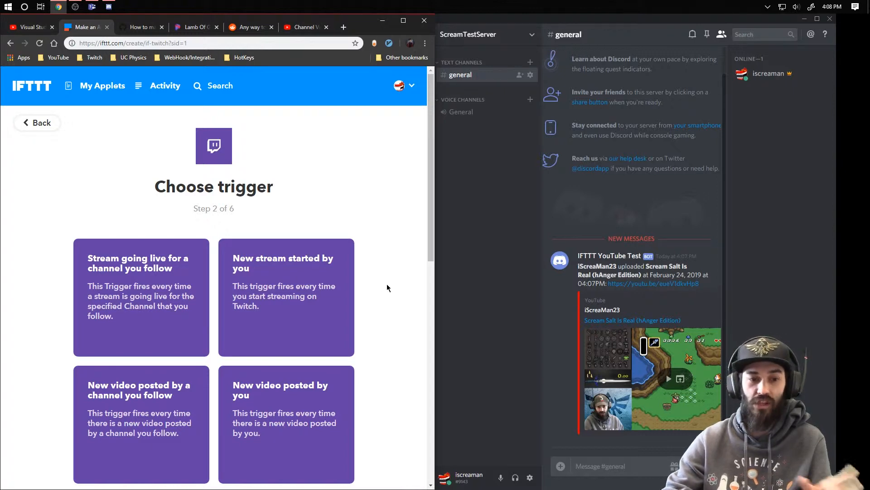
scroll(378, 313, "down", 1)
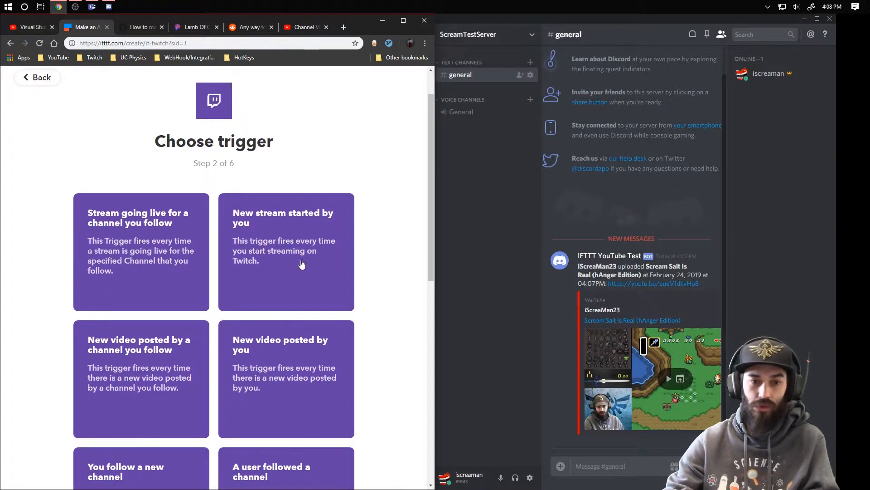
left_click(301, 266)
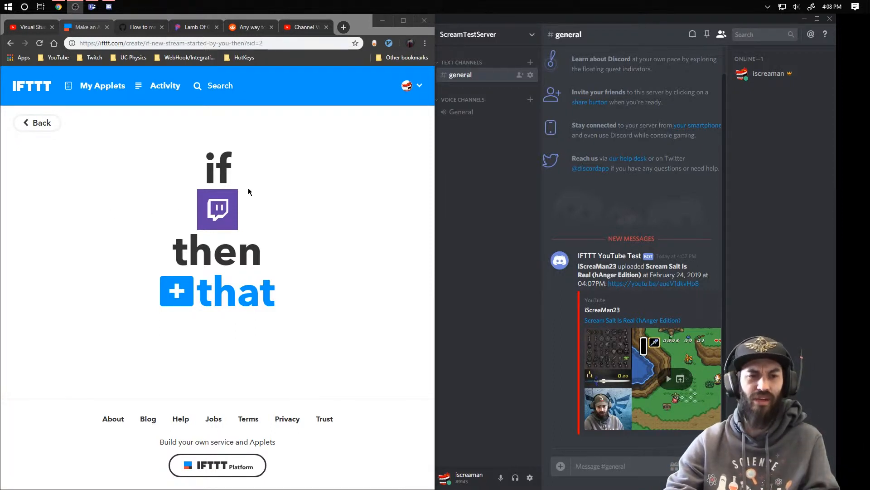
- Add the Webhooks action "Make a web request" to the Twitch applet
left_click(176, 303)
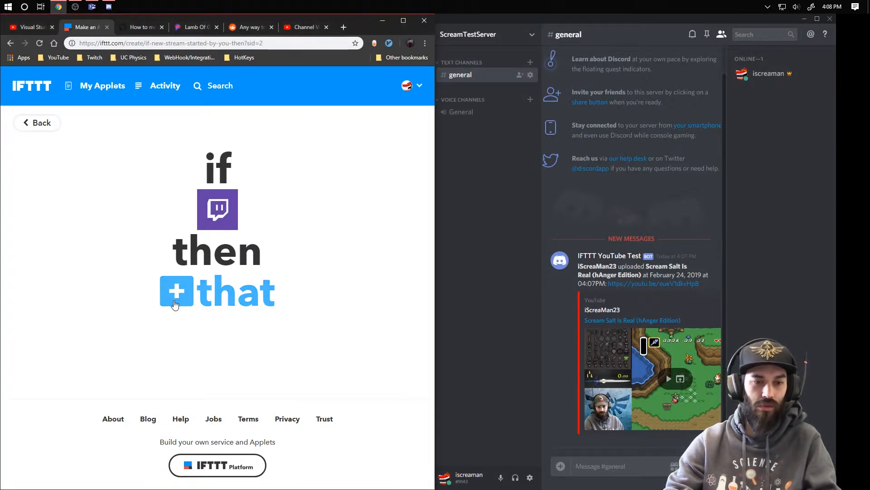
scroll(272, 210, "down", 2)
scroll(268, 219, "up", 2)
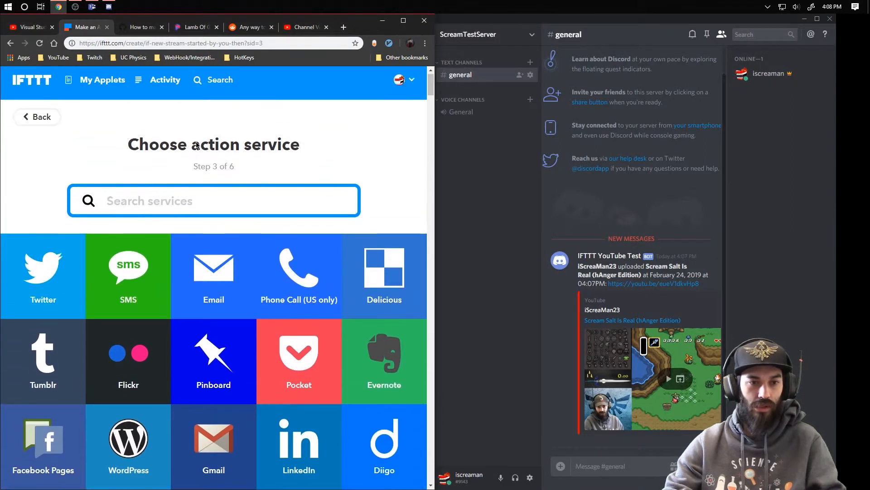
left_click(170, 207)
type("web")
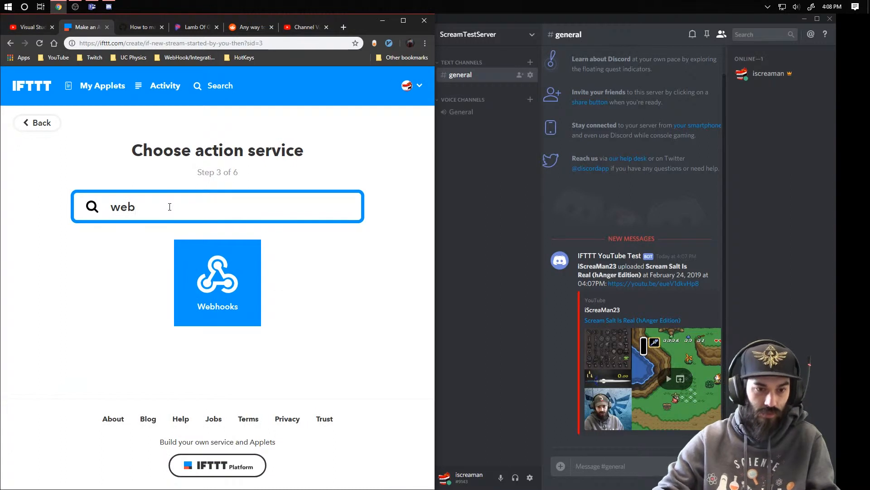
left_click(227, 309)
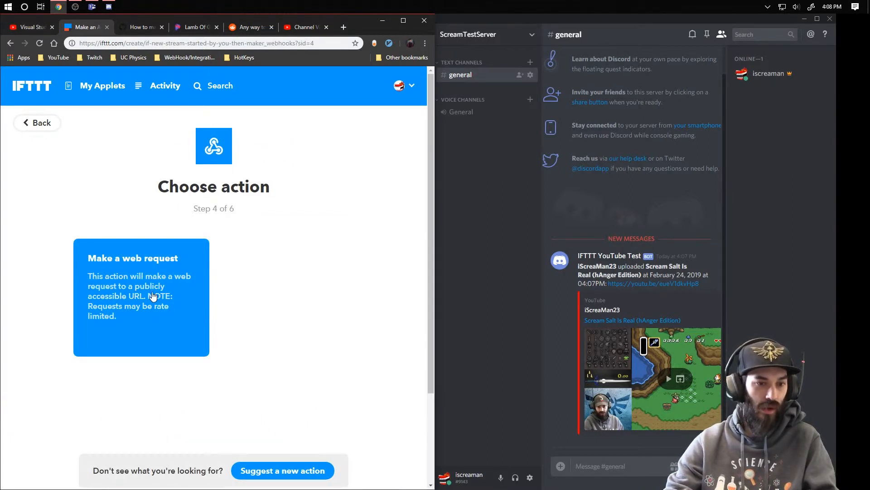
left_click(144, 296)
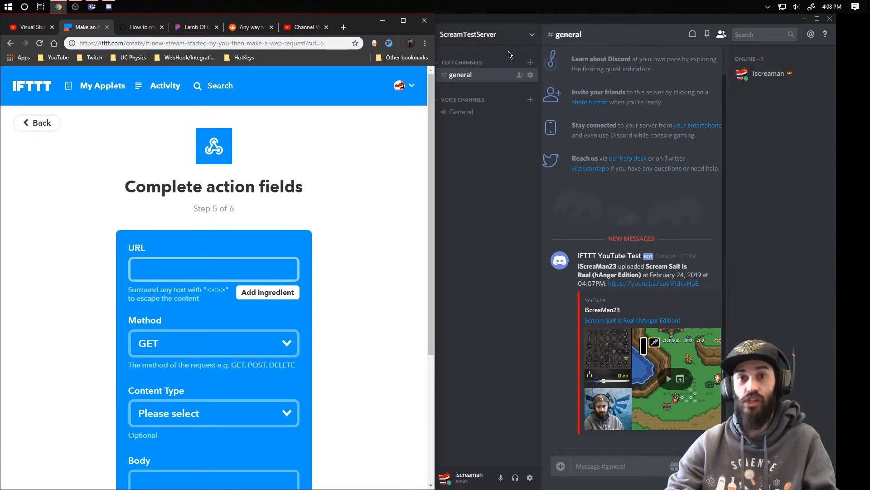
- Switch to Discord and create a text channel named "test" in ScreamTestServer
left_click(501, 161)
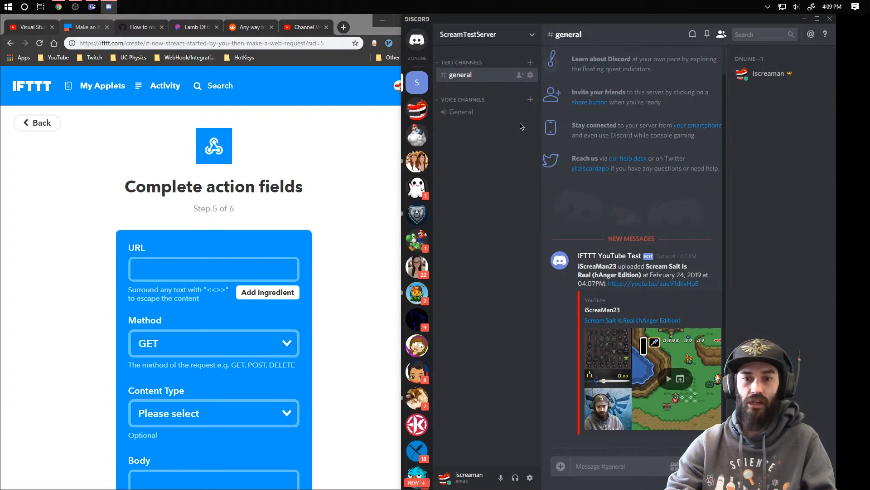
left_click(530, 63)
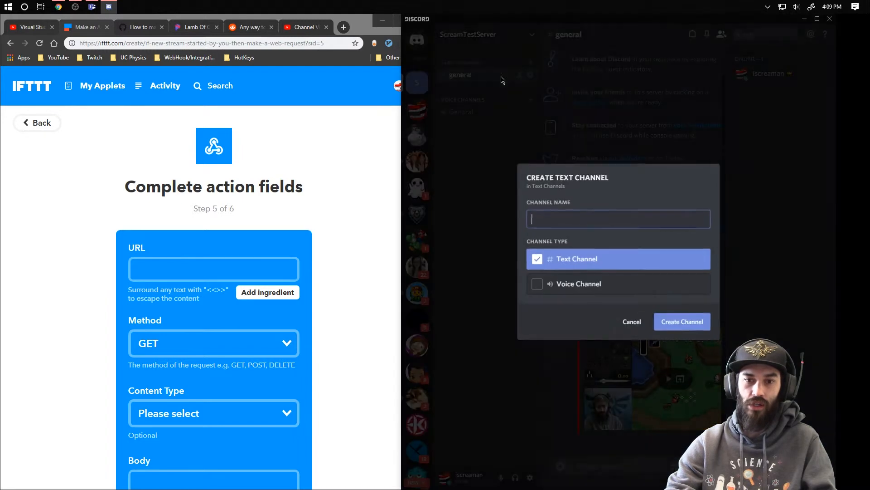
left_click(679, 324)
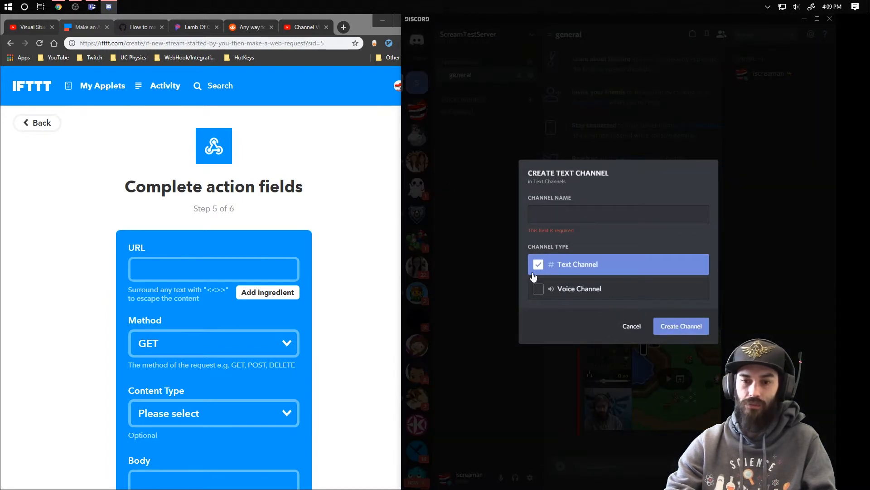
left_click(558, 217)
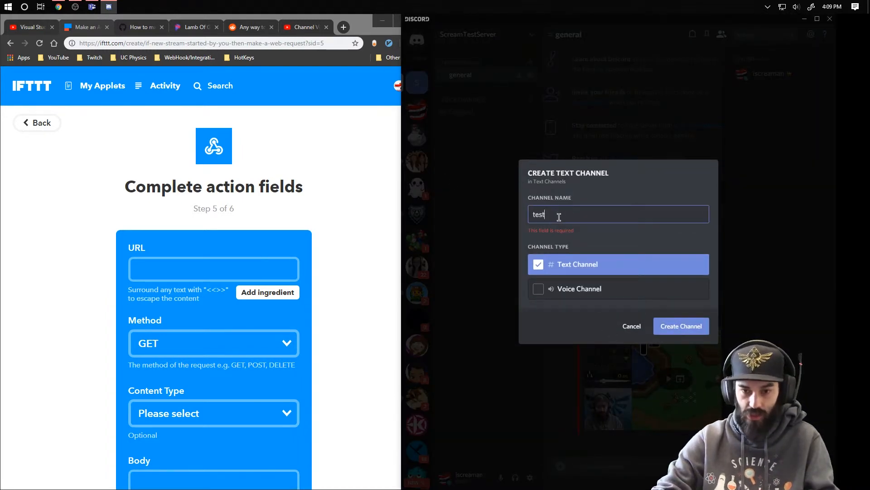
key("Return")
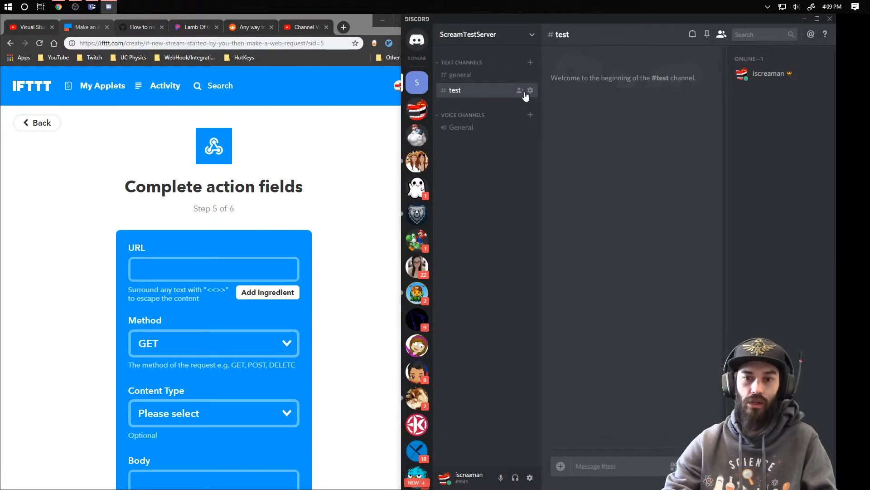
- Create a new webhook in the #test channel's settings and select its webhook URL
left_click(530, 91)
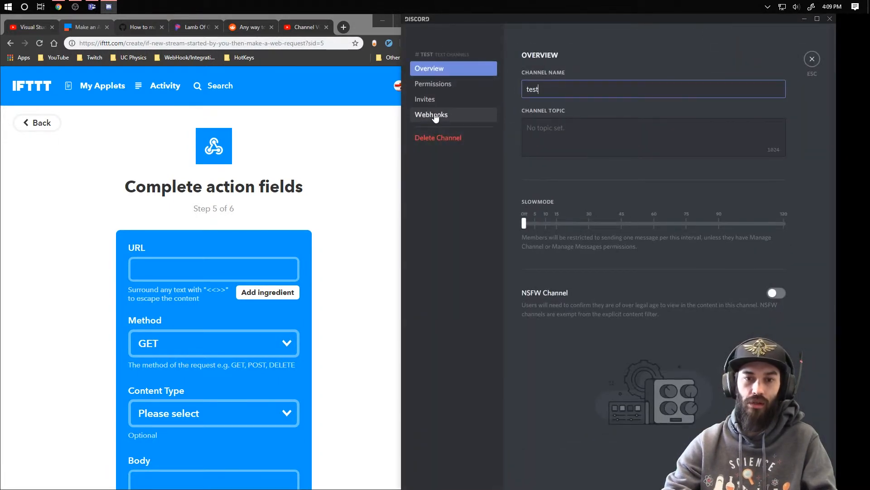
left_click(434, 116)
left_click(755, 77)
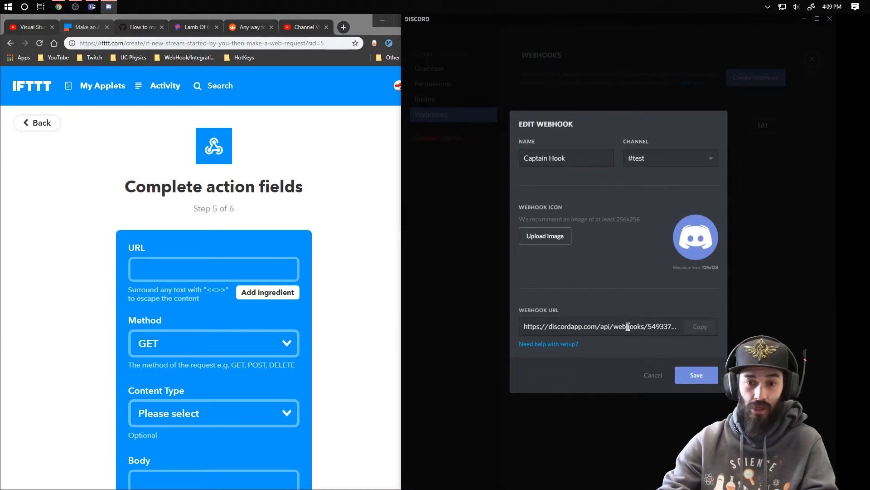
left_click(595, 327)
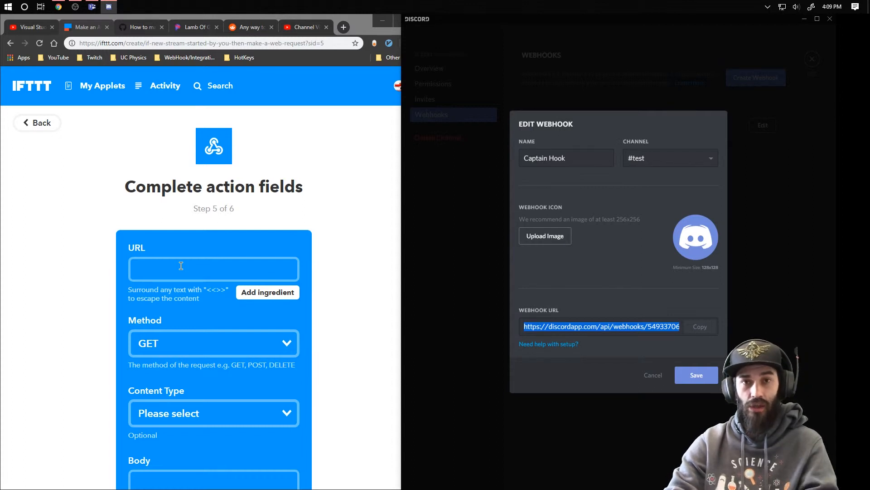
- Set the Twitch applet's web request method to POST in IFTTT and review the remaining action fields
left_click(196, 345)
left_click(154, 381)
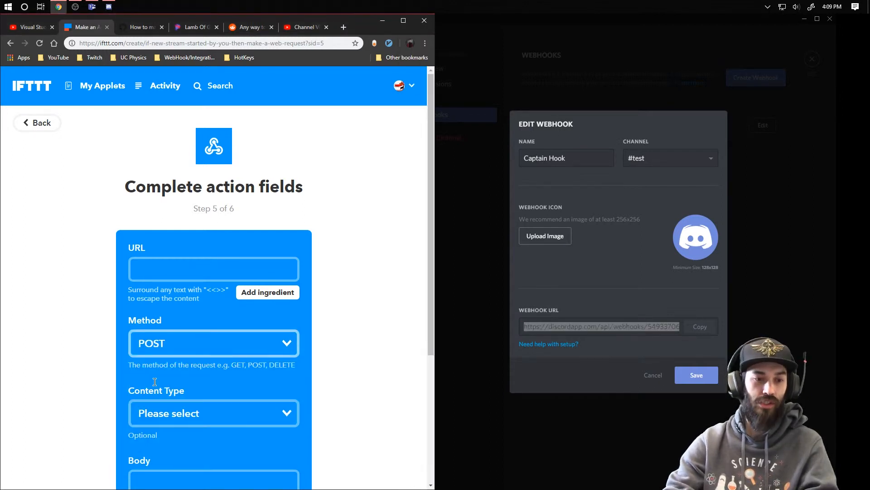
scroll(61, 289, "down", 3)
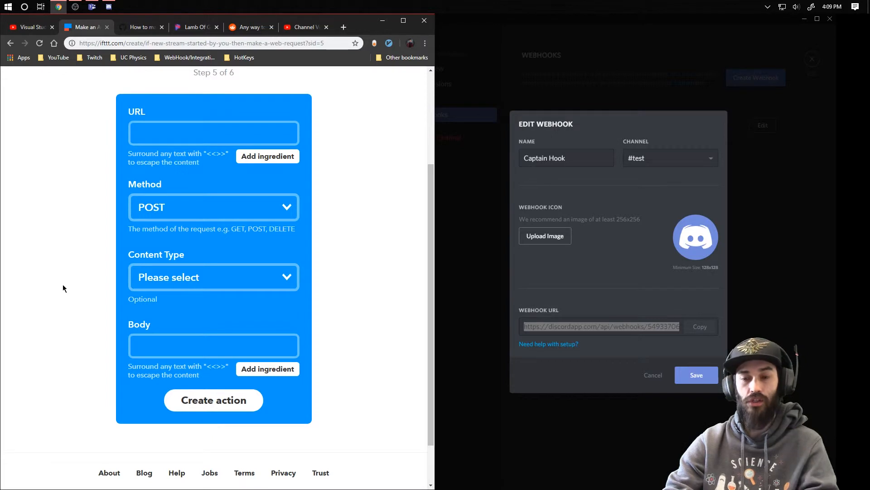
scroll(62, 285, "up", 3)
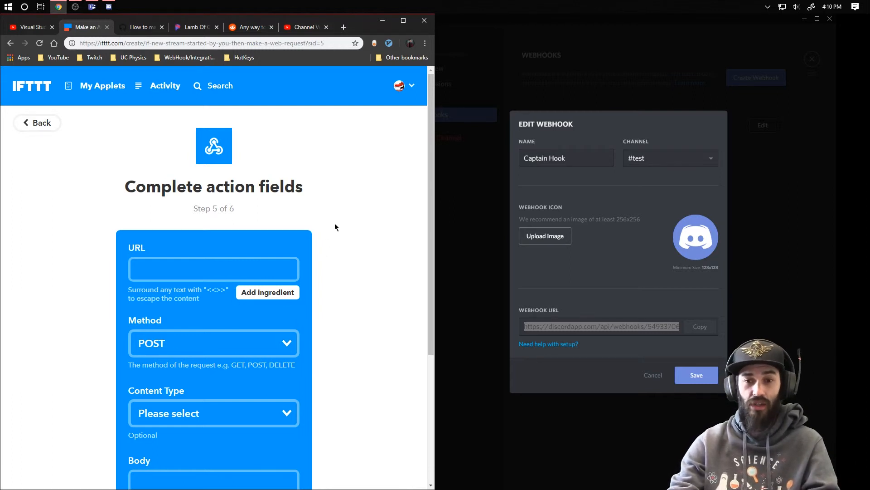
- Leave the Twitch applet, start a new applet with YouTube as the trigger service, and look through its available triggers
left_click(91, 87)
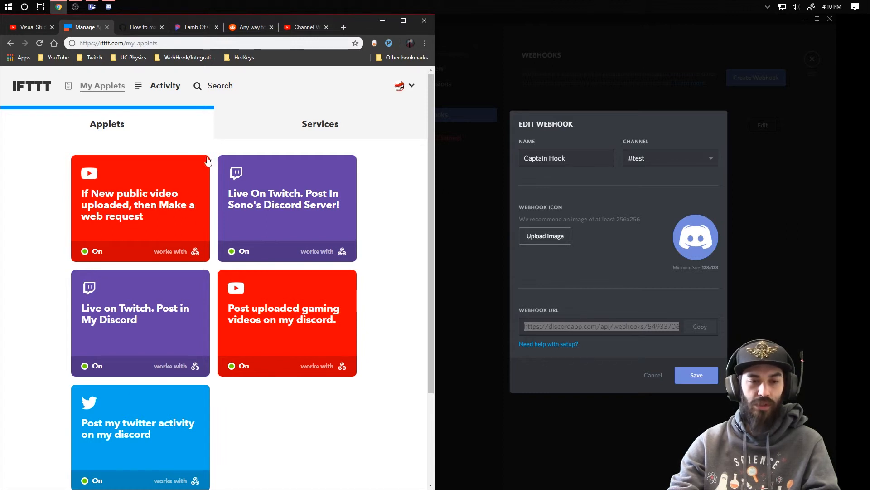
left_click(407, 86)
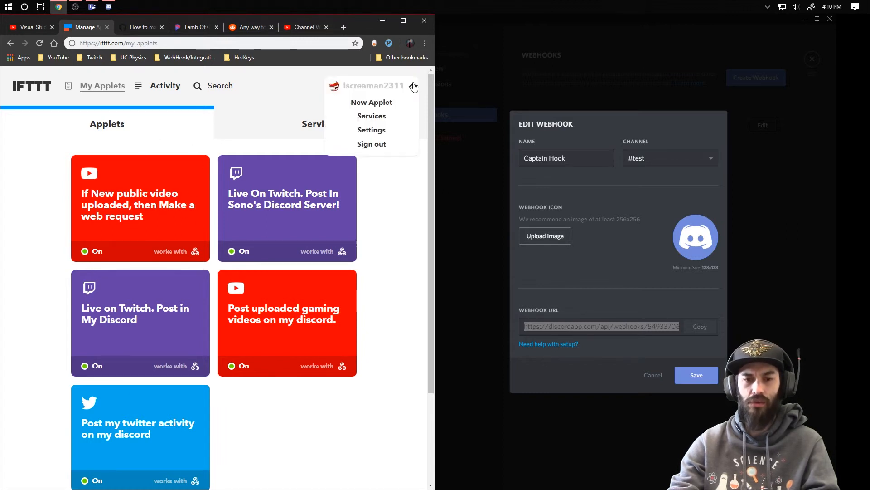
left_click(372, 102)
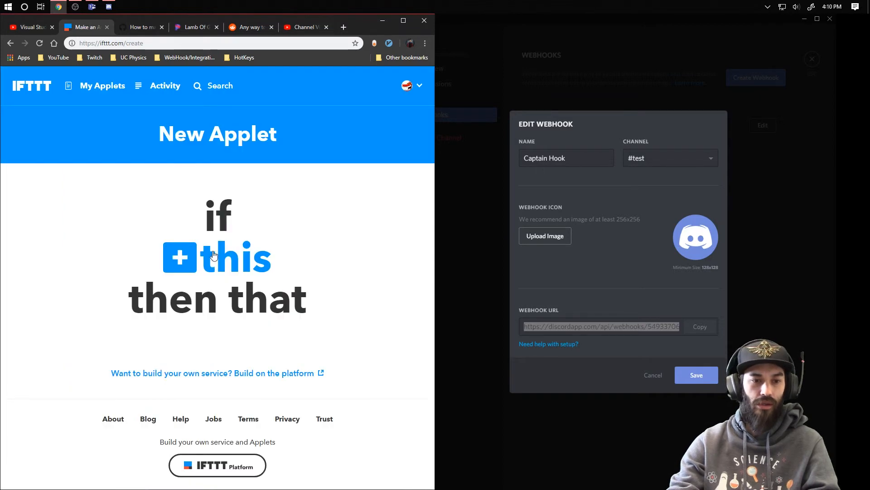
left_click(203, 250)
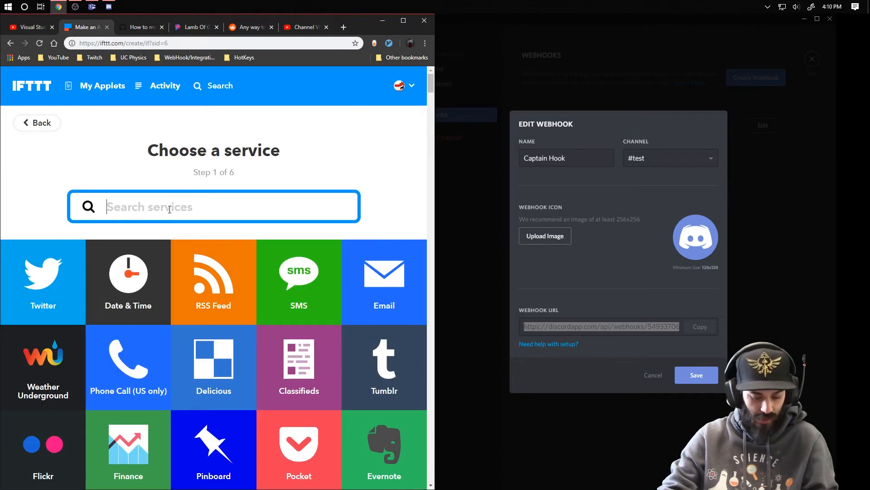
type("youtue")
key("BackSpace")
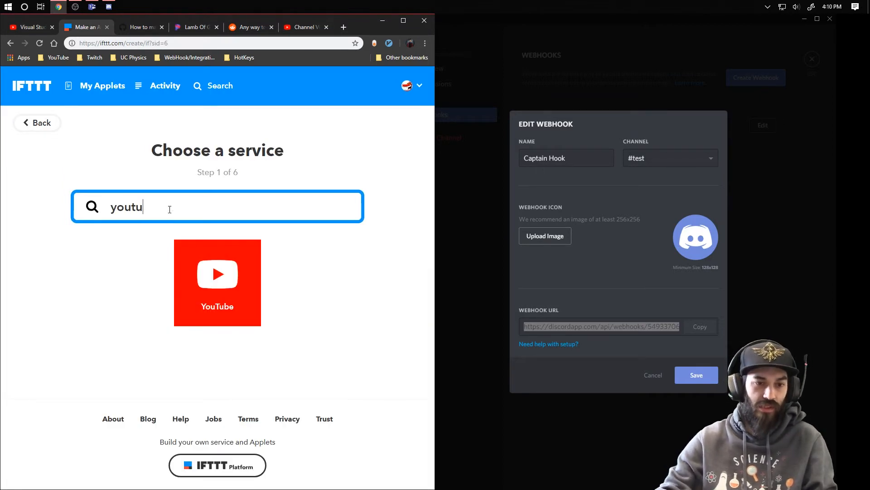
left_click(229, 293)
scroll(53, 235, "down", 3)
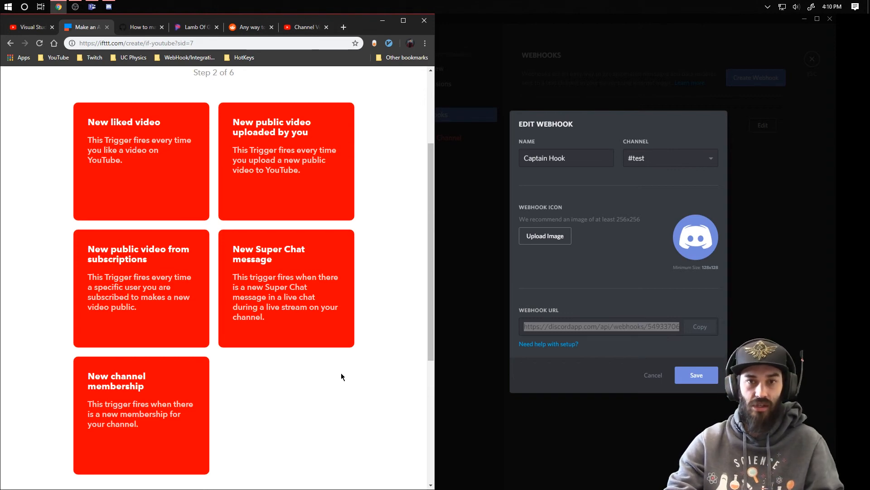
scroll(335, 385, "up", 2)
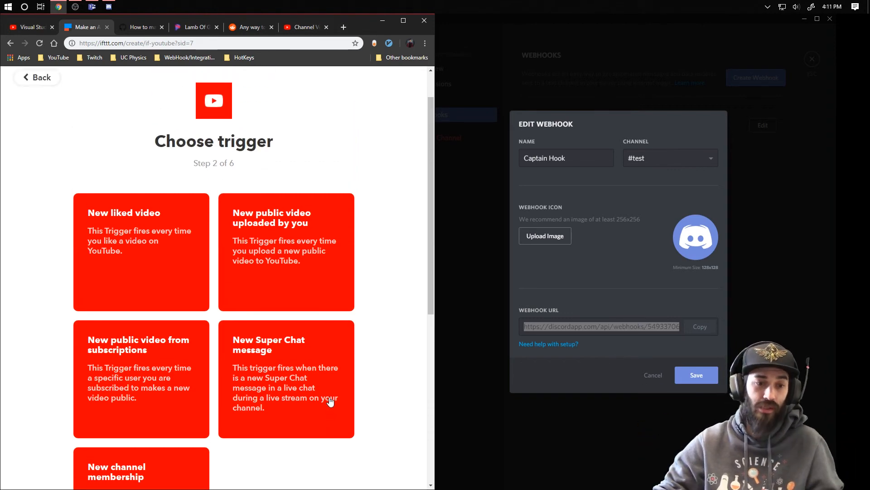